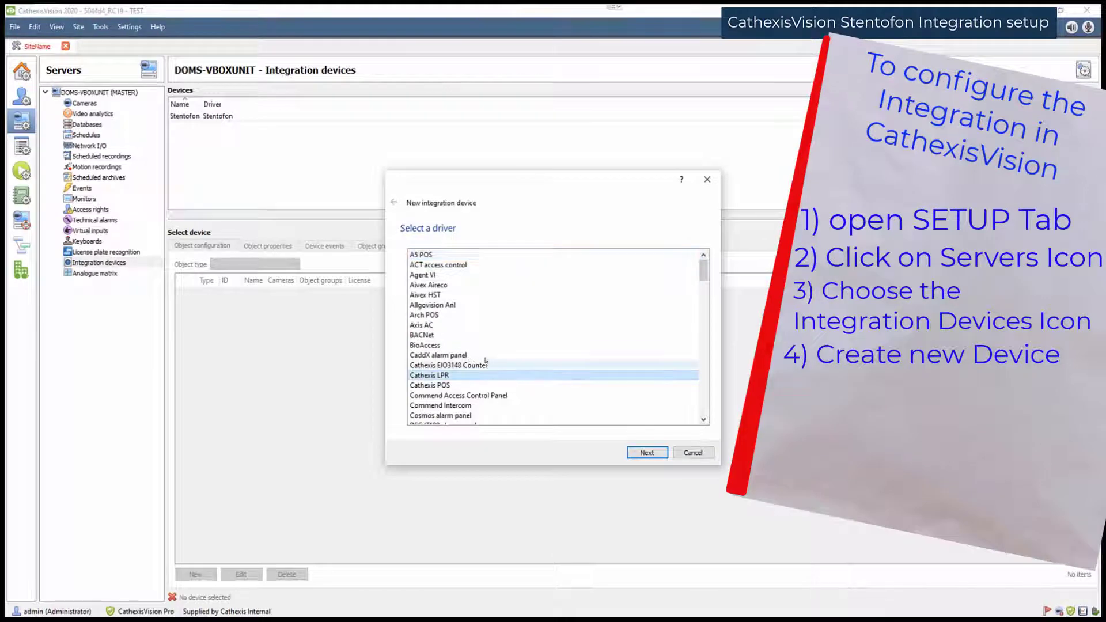
- Choose the Stentofon driver for the new integration device and finish the device configuration
key(s)
scroll(484, 350, down, 4)
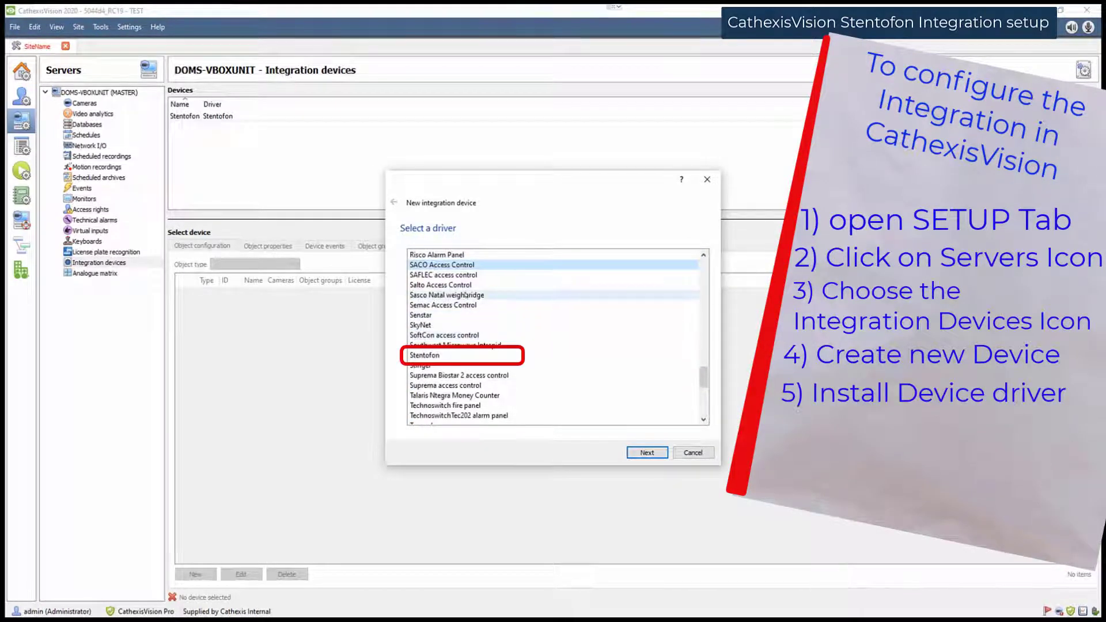
click(490, 355)
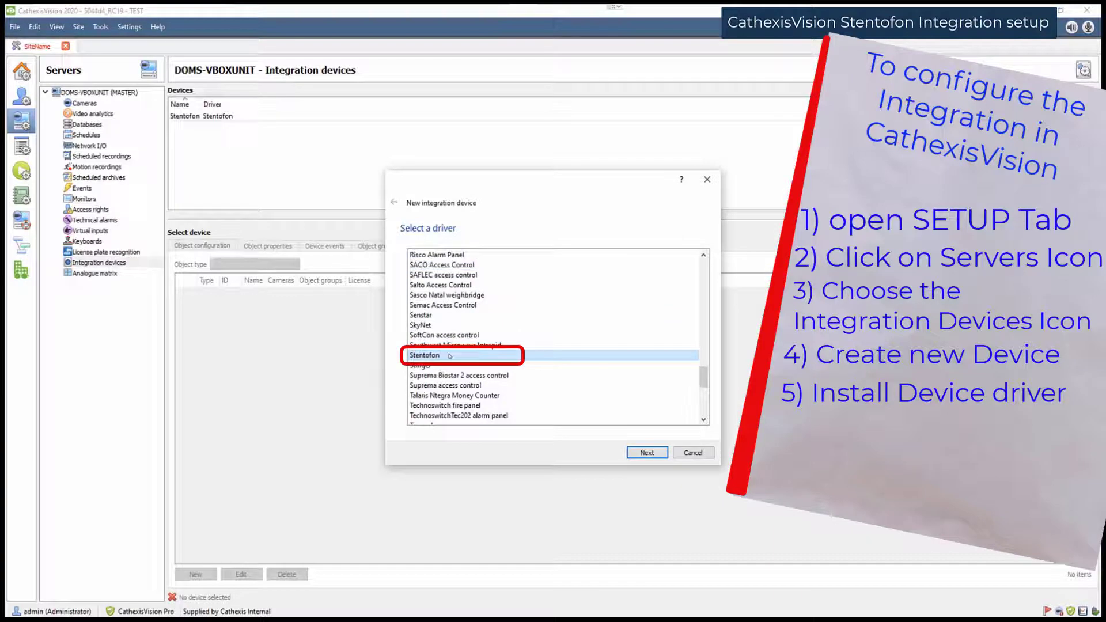
click(654, 459)
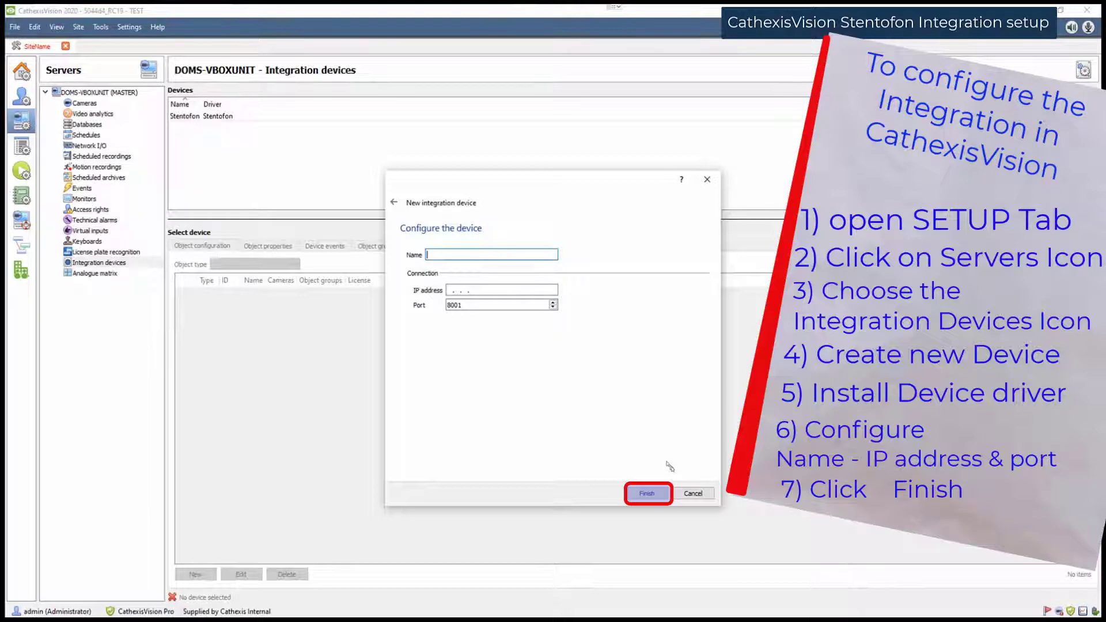
click(647, 493)
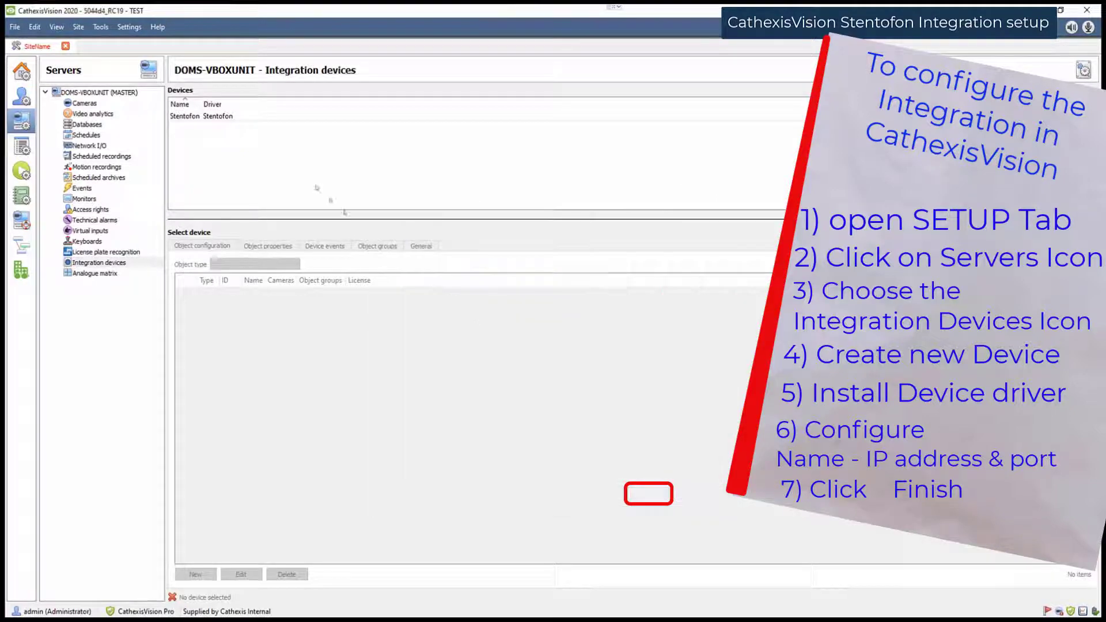
- Check the name, IP address and port settings of the existing Stentofon device without changing them
double_click(225, 117)
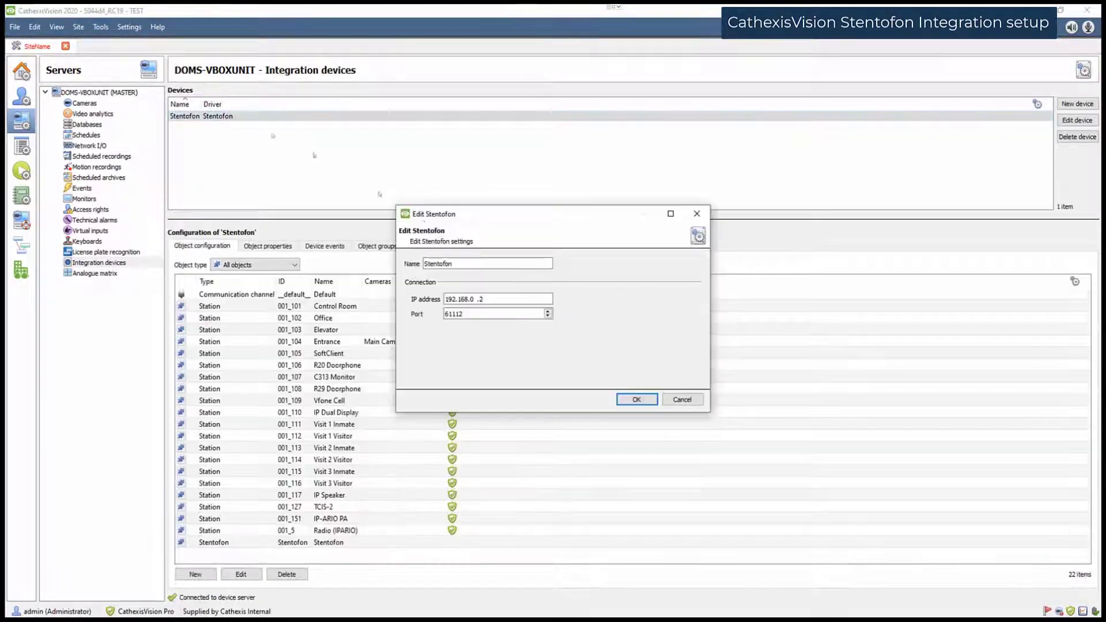
click(682, 399)
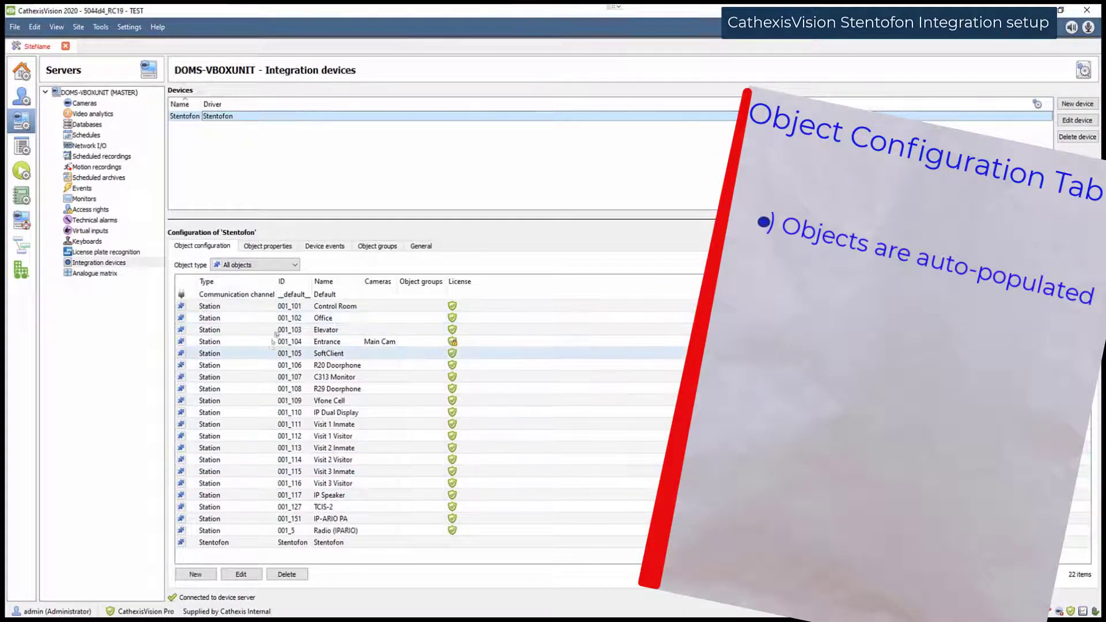
- Filter the Stentofon device's configured objects by Station, by Stentofon, and again by Station
click(268, 270)
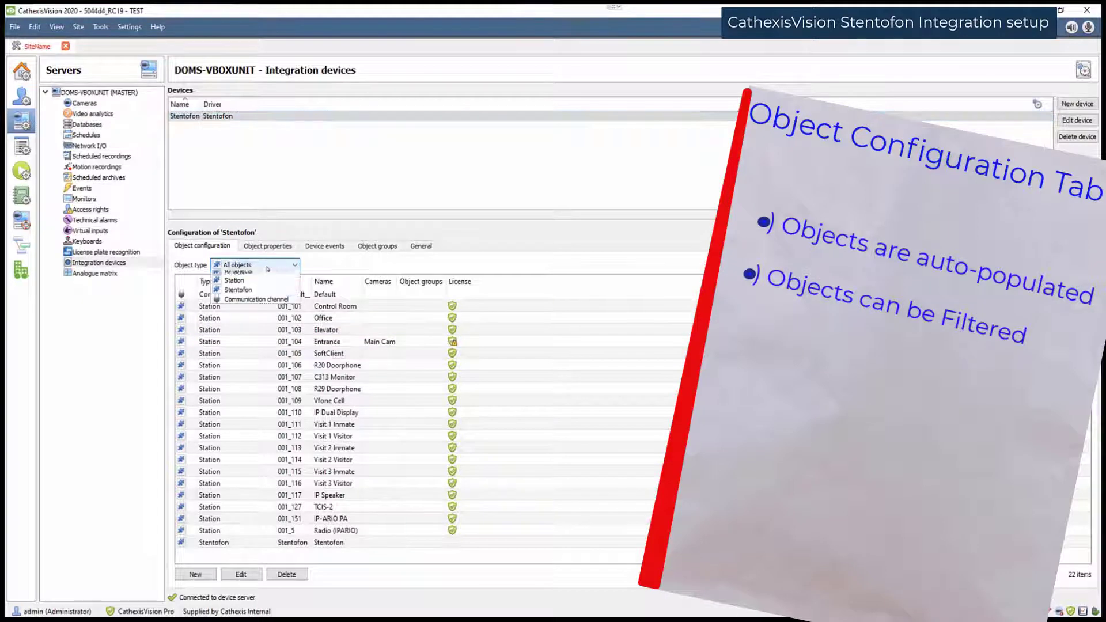
click(264, 273)
click(263, 267)
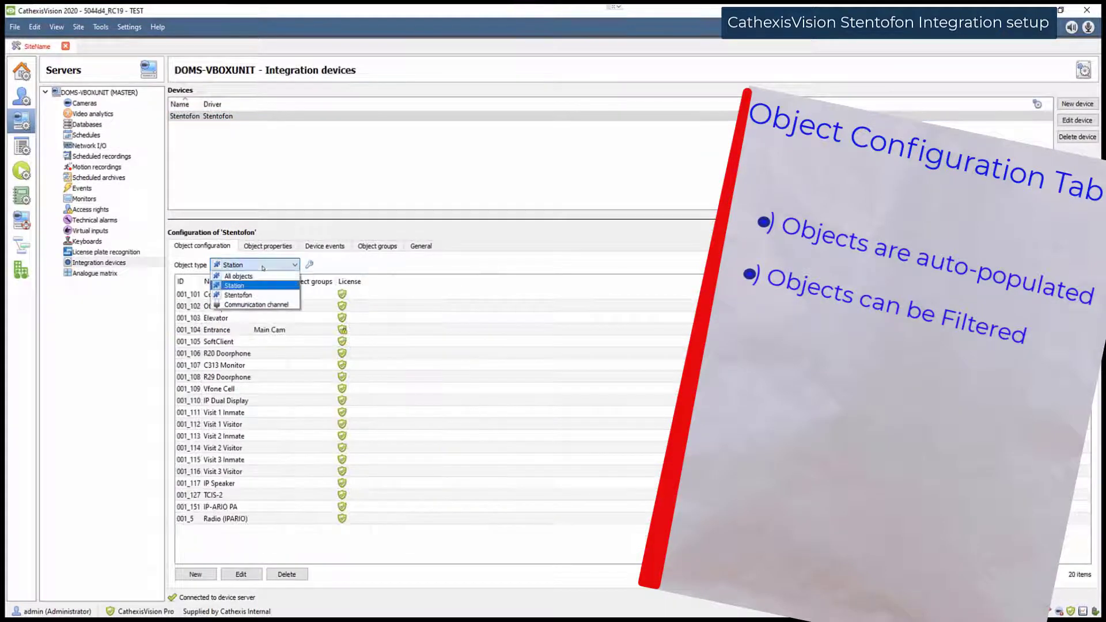
click(262, 285)
click(259, 264)
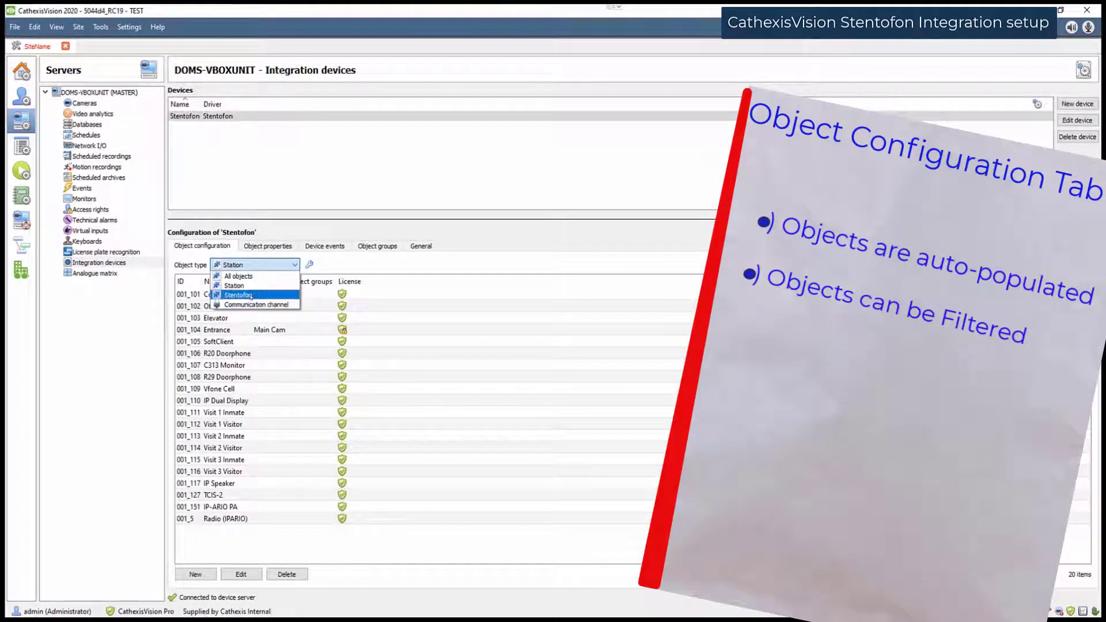
click(249, 295)
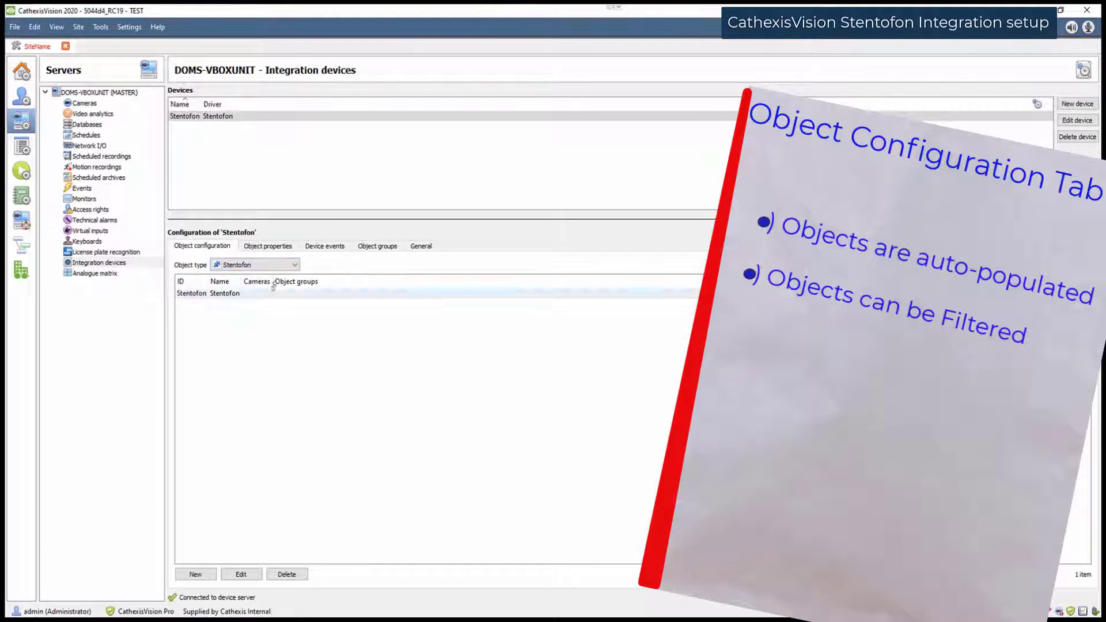
click(259, 265)
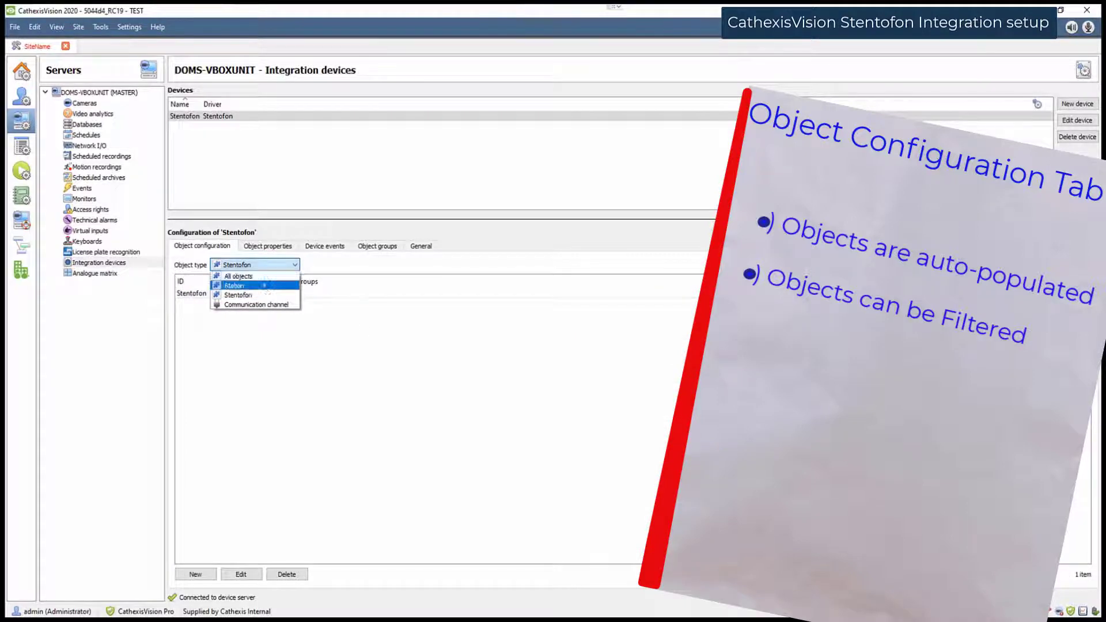
click(268, 286)
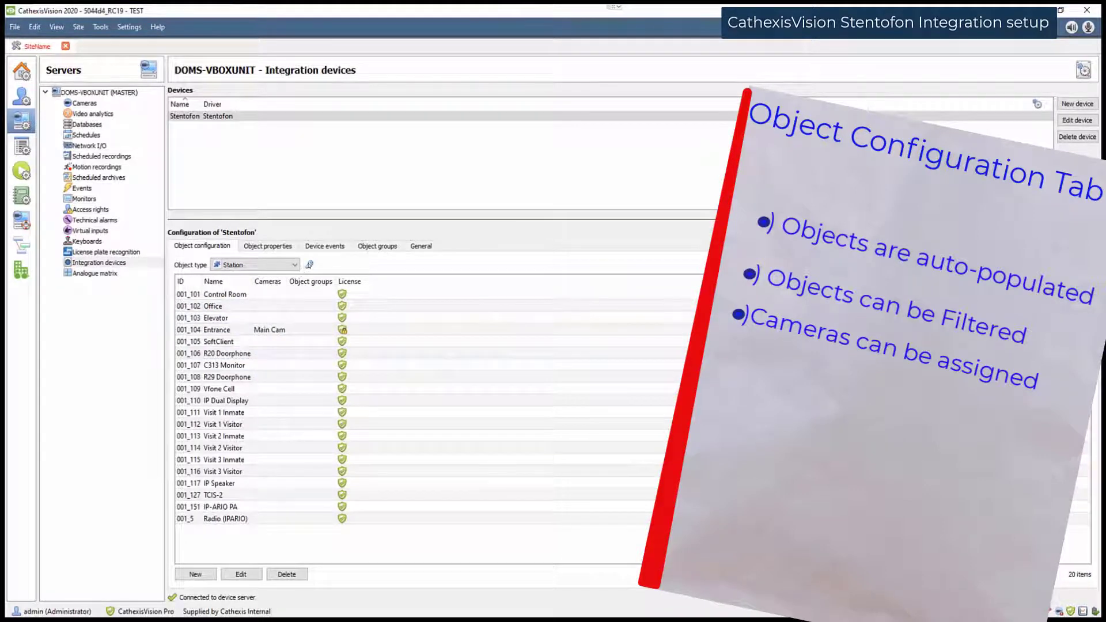
- Review the default Station overlay settings and the custom overlay options for the Entrance station's Main Cam without saving changes
click(309, 264)
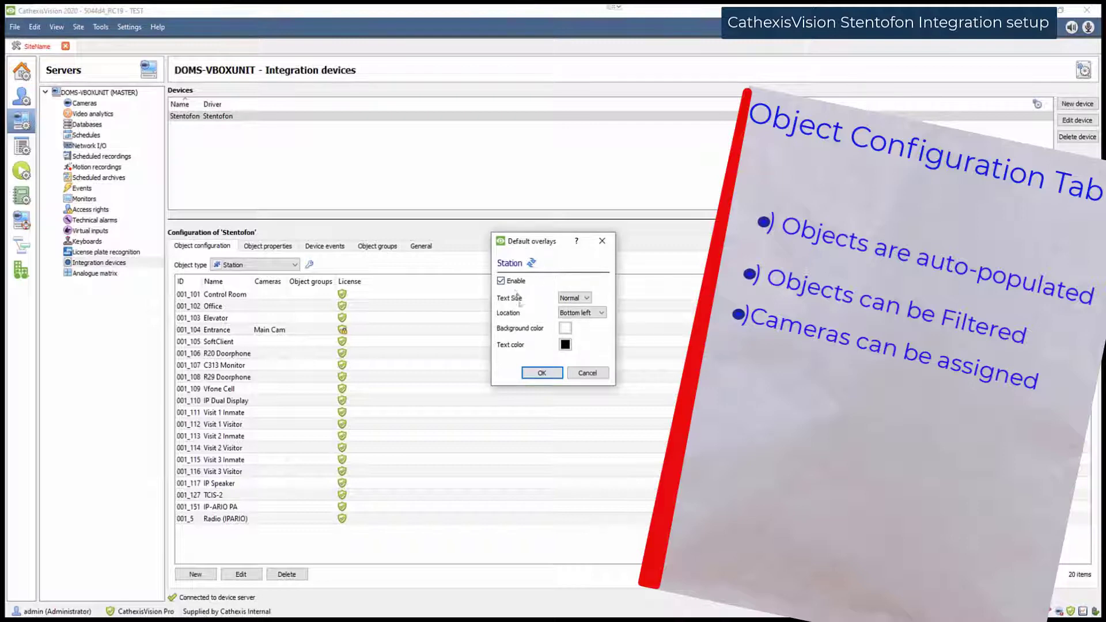
click(586, 374)
double_click(284, 330)
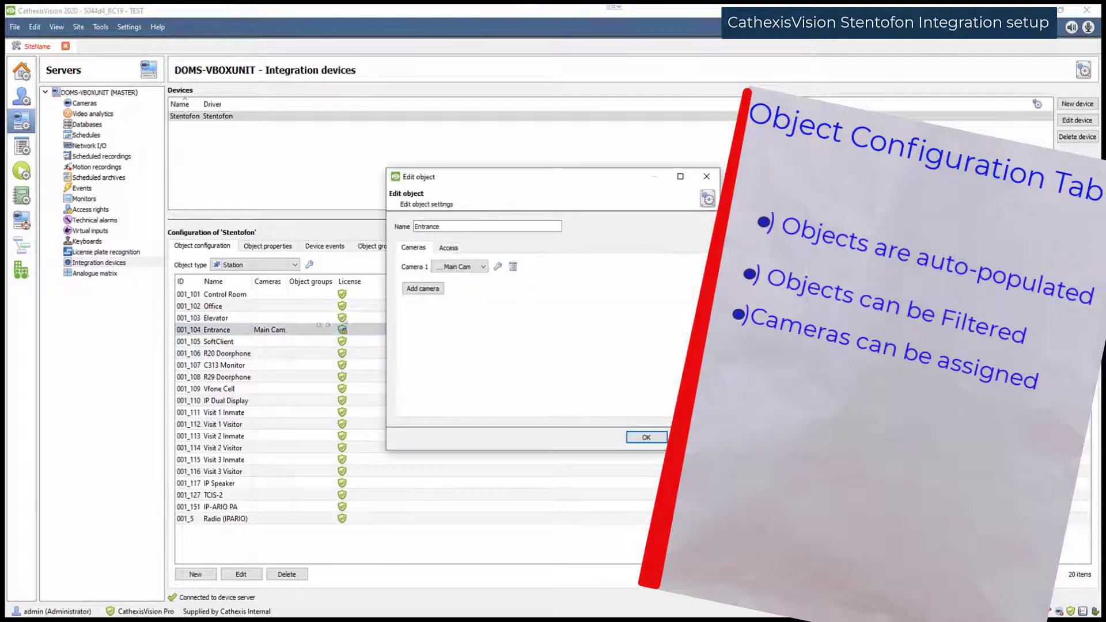
click(497, 267)
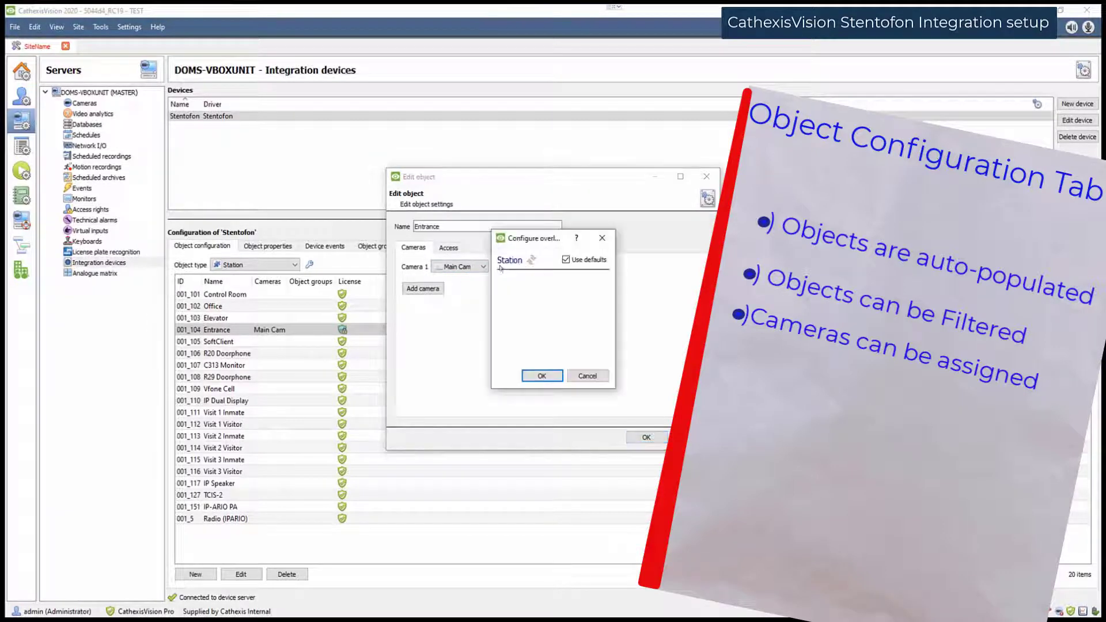
click(566, 261)
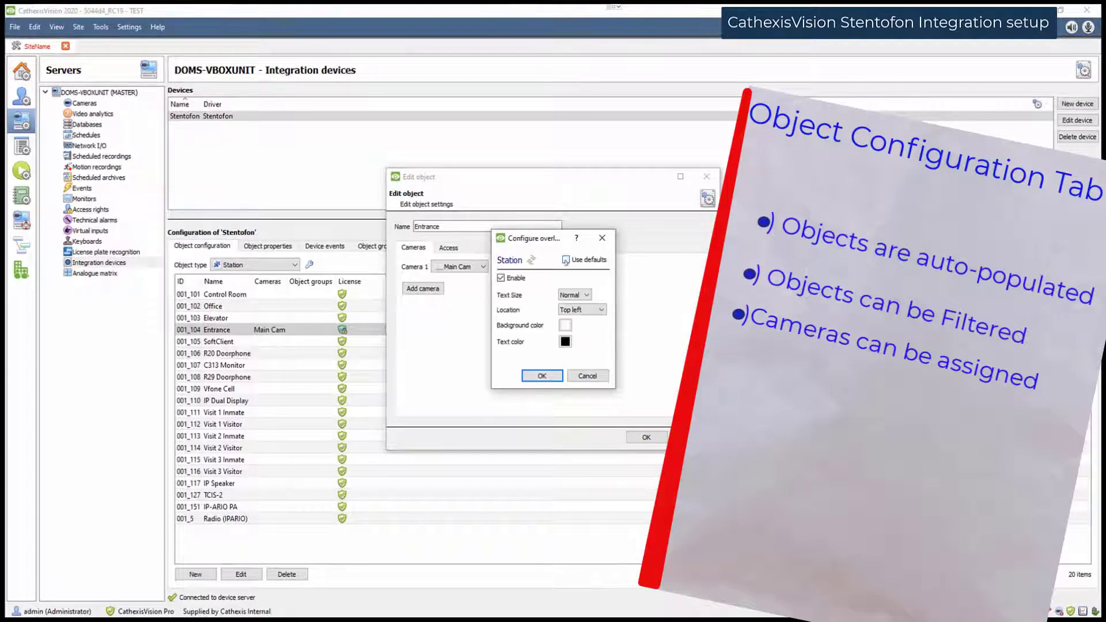
click(587, 376)
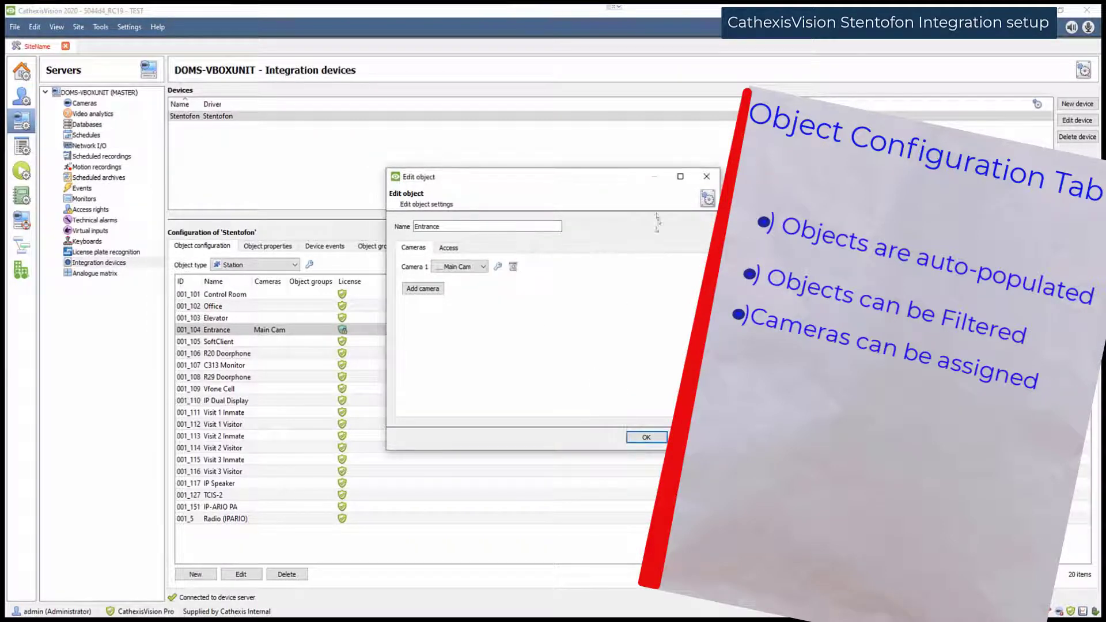
- Add three extra cameras to the Entrance station, remove them again and accept the object settings
click(424, 290)
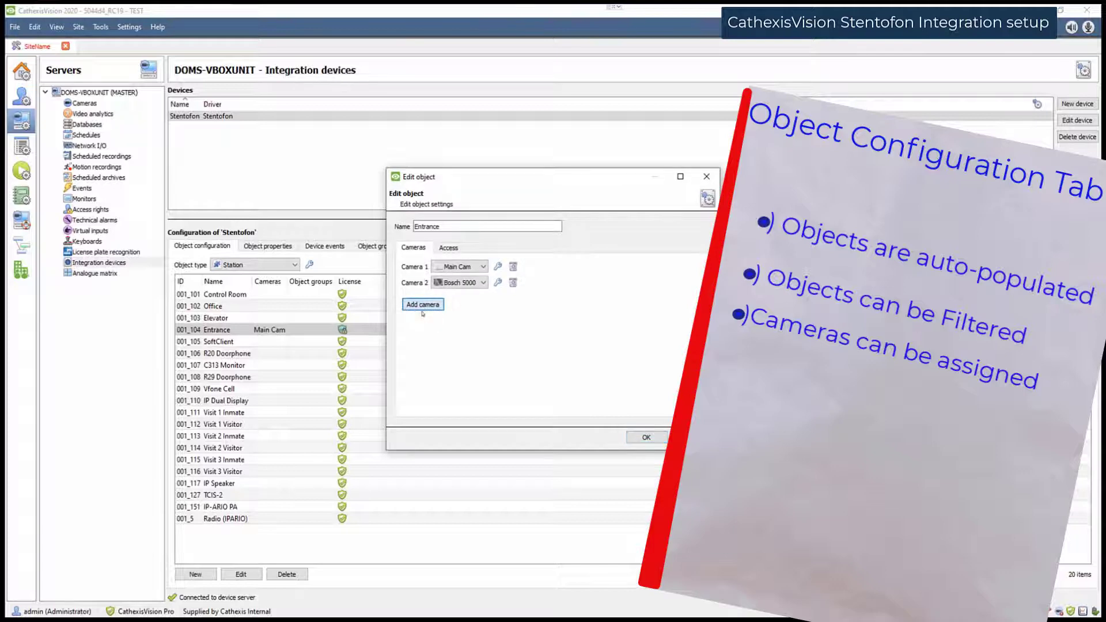
click(423, 305)
click(423, 321)
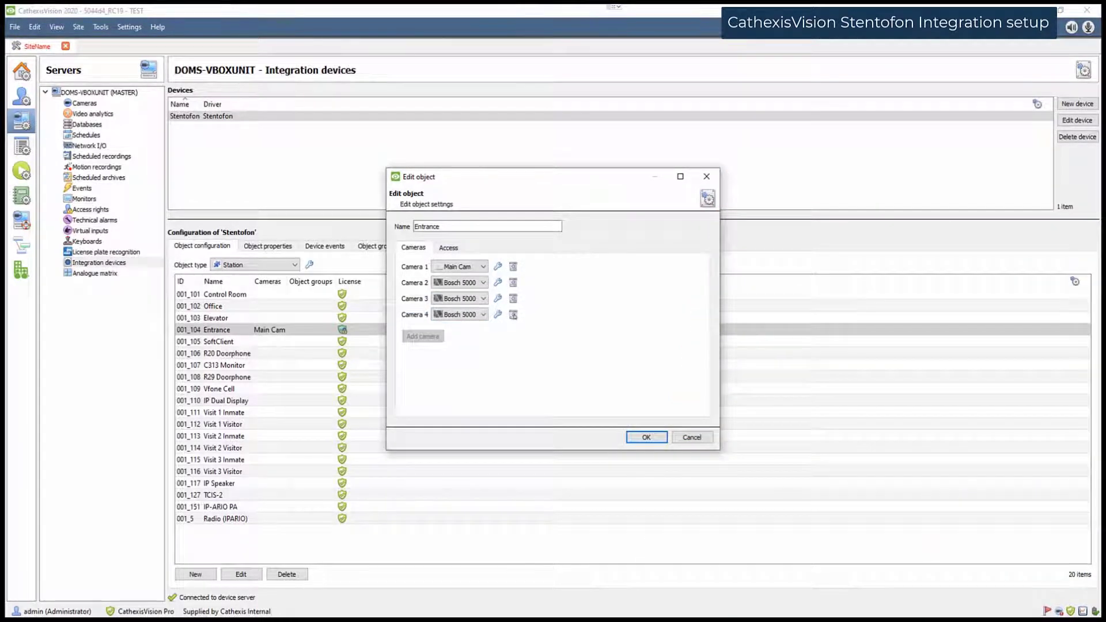
click(512, 315)
click(513, 298)
click(512, 282)
click(646, 437)
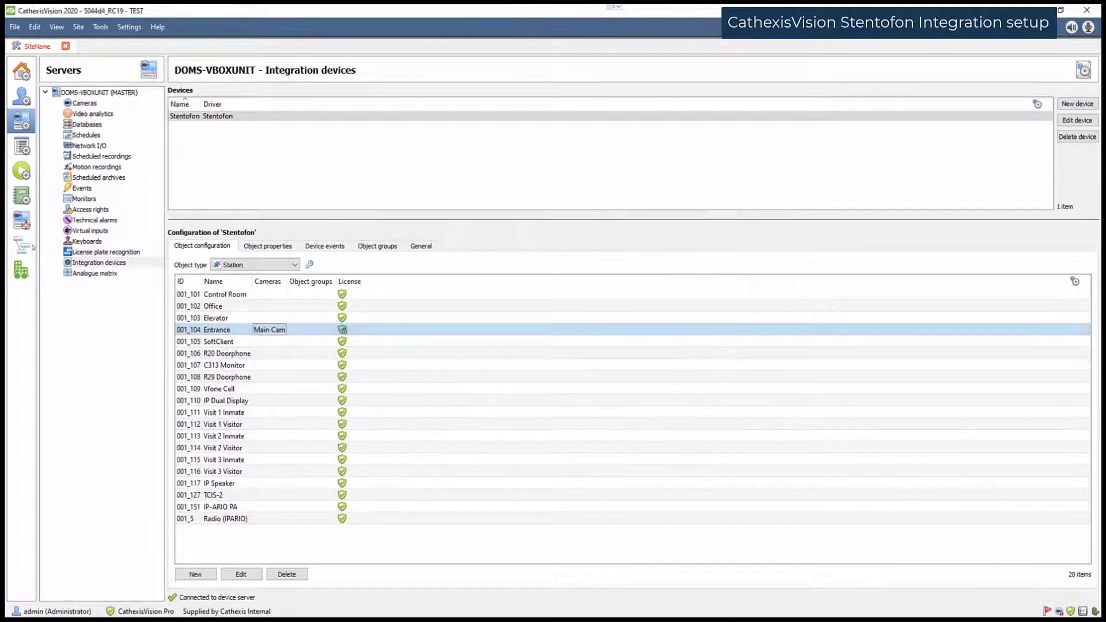
- Examine the object properties for the Station, Stentofon and Communication channel object types
click(261, 247)
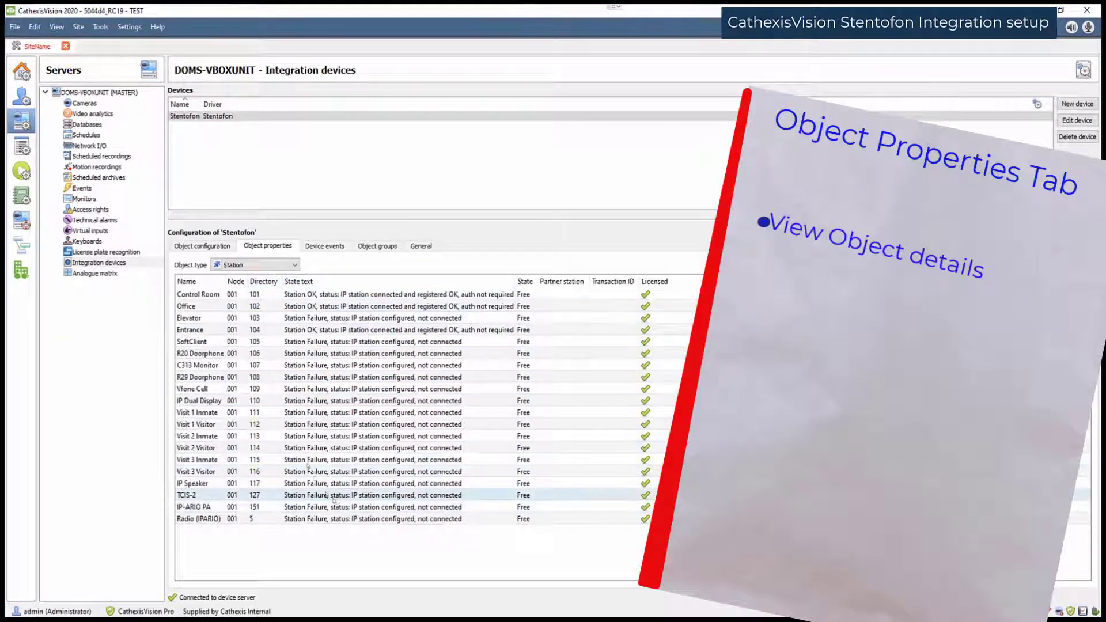
click(270, 265)
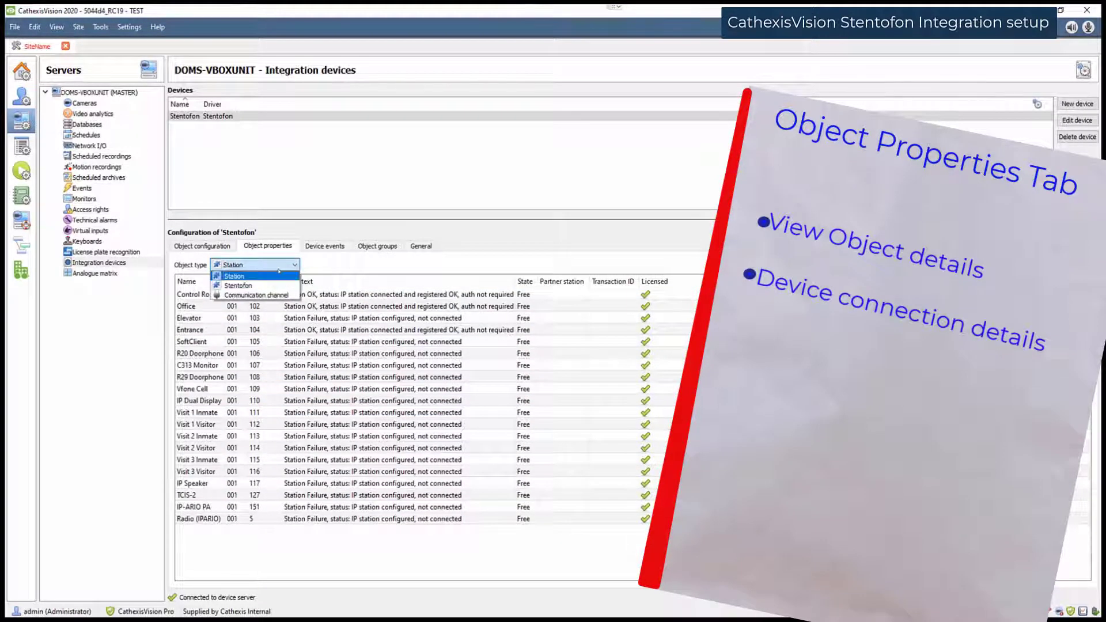
click(265, 287)
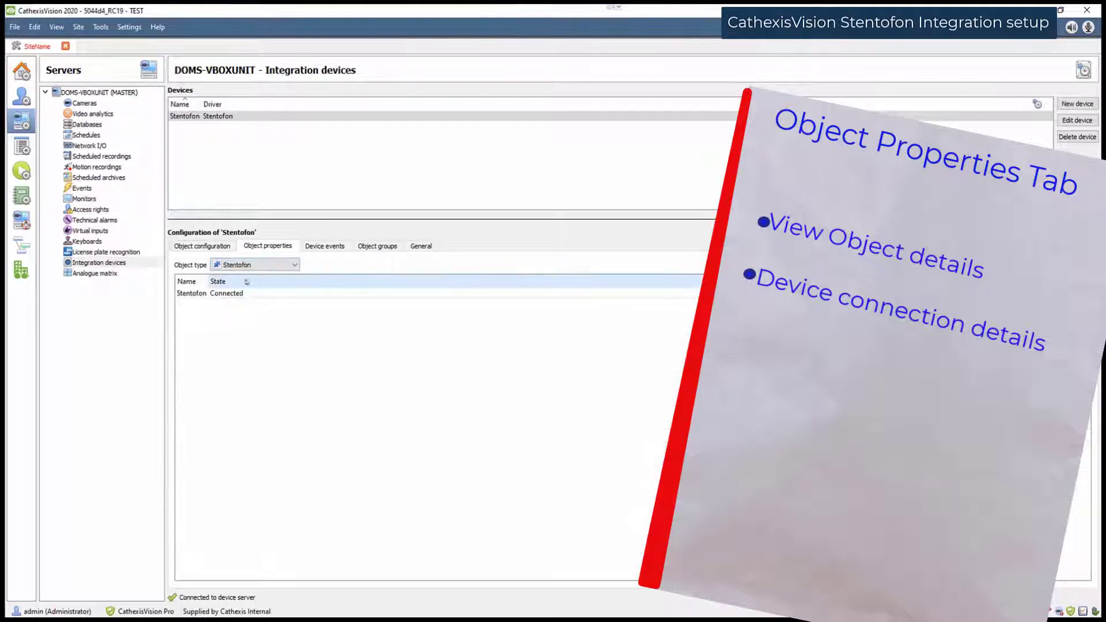
click(268, 266)
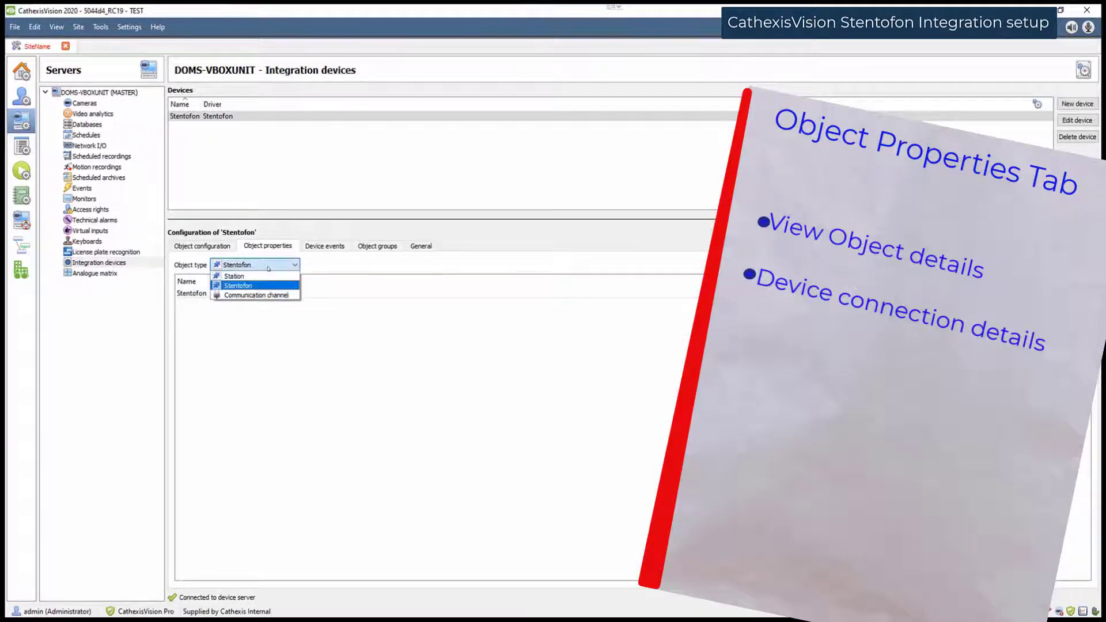
click(268, 267)
click(269, 266)
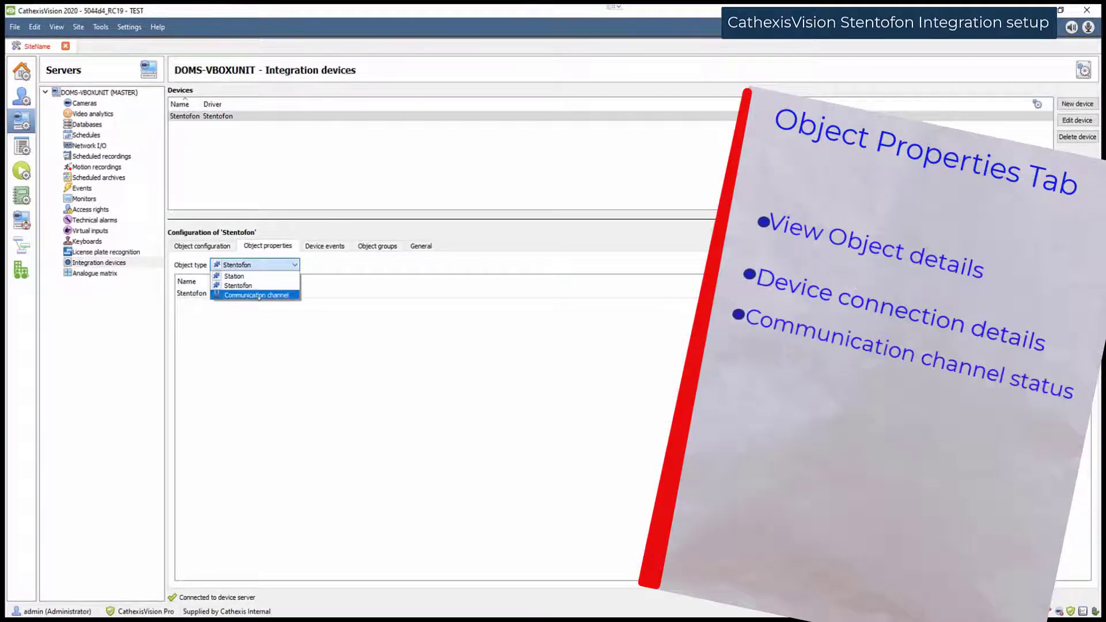
click(256, 295)
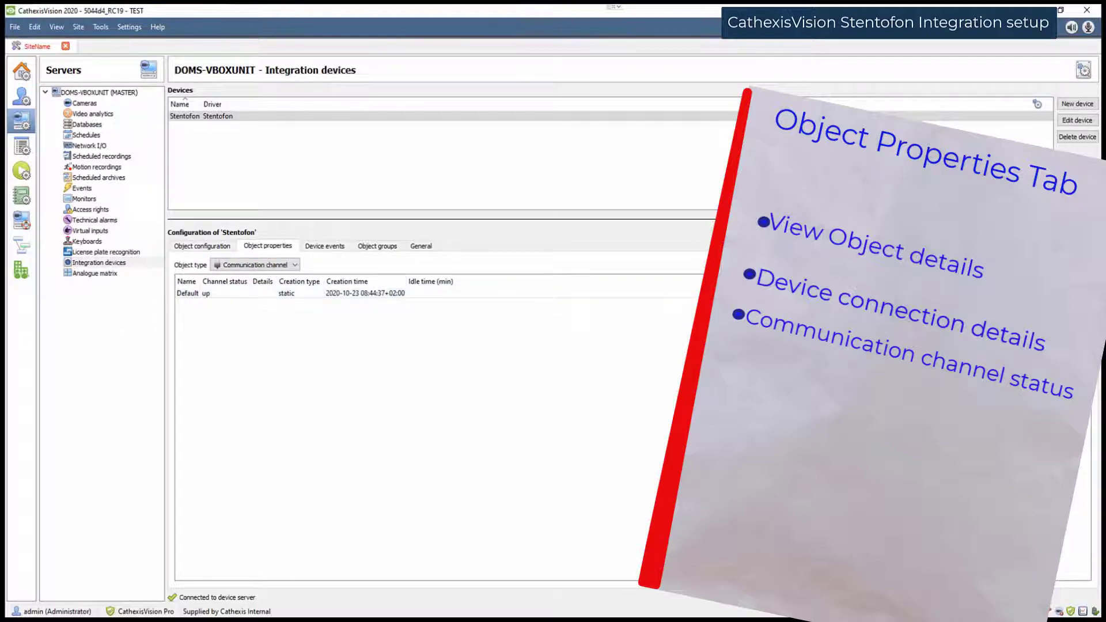
- View the device events filtered by Call, Call end and Communication state
click(330, 248)
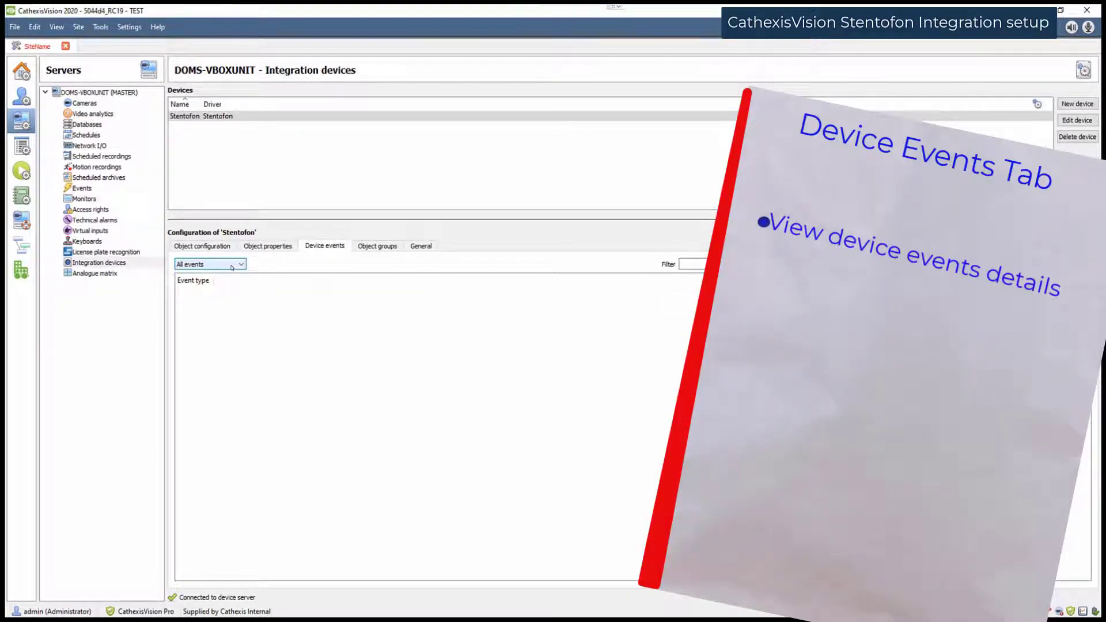
click(231, 265)
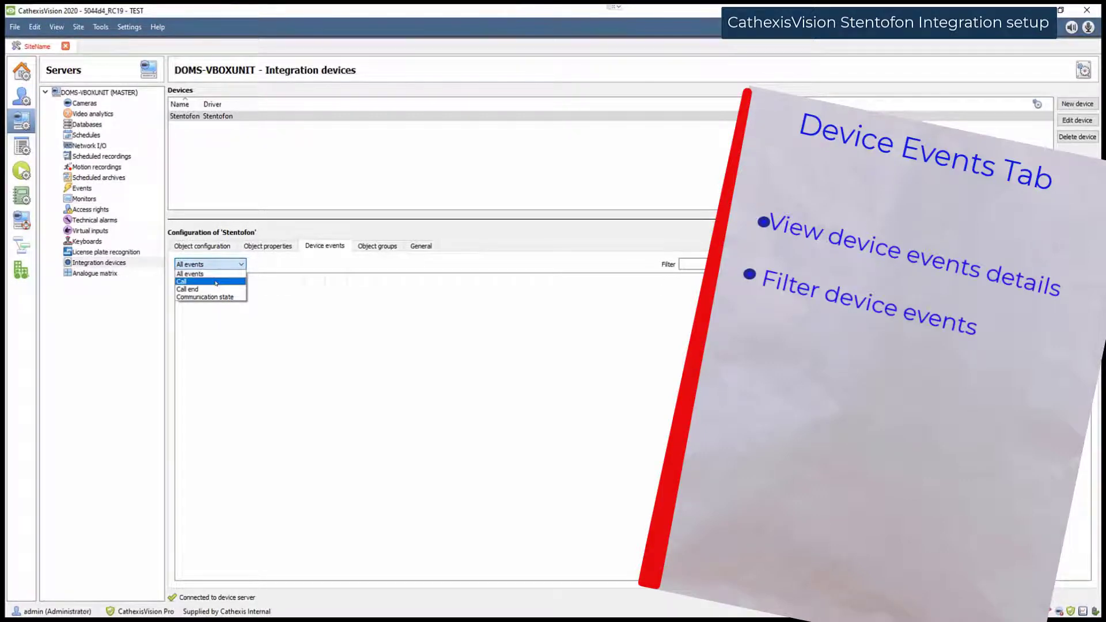
click(216, 282)
click(219, 264)
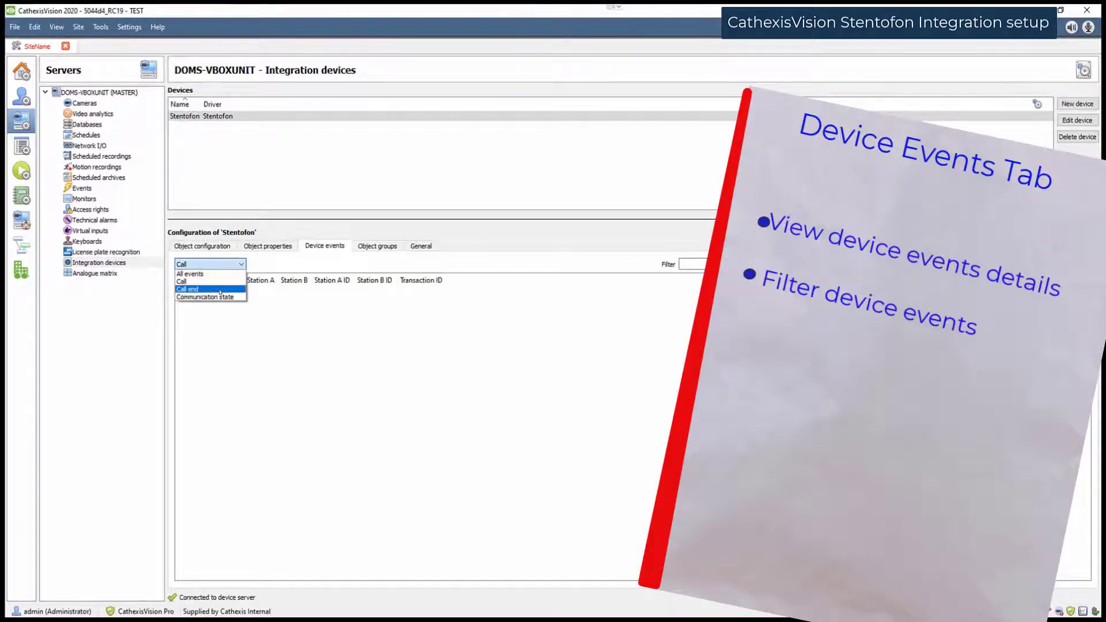
click(220, 289)
click(221, 265)
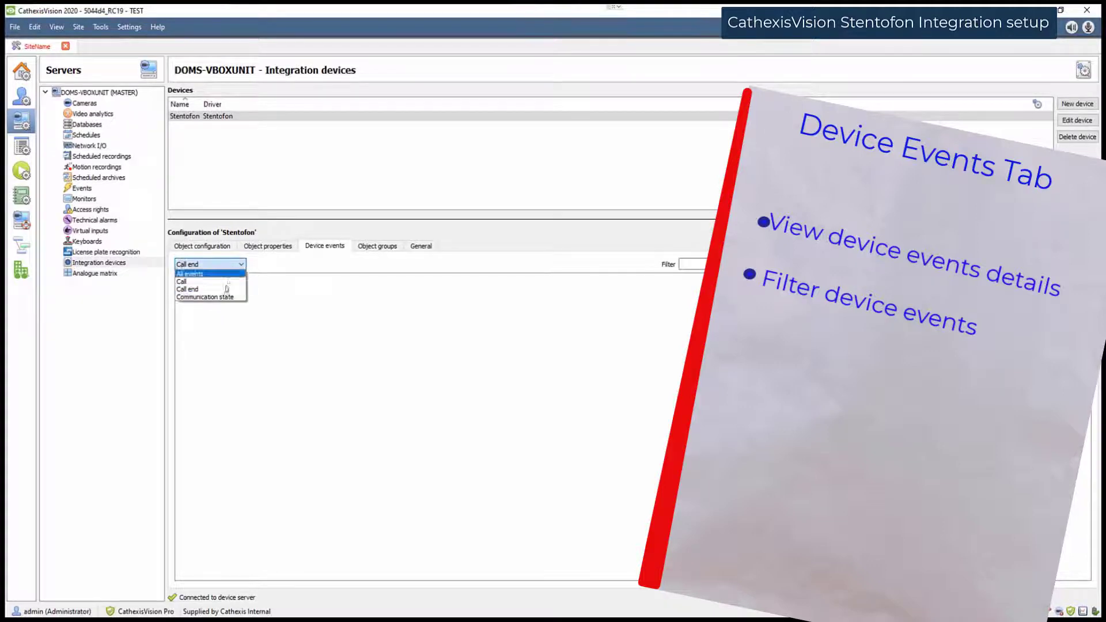
click(223, 297)
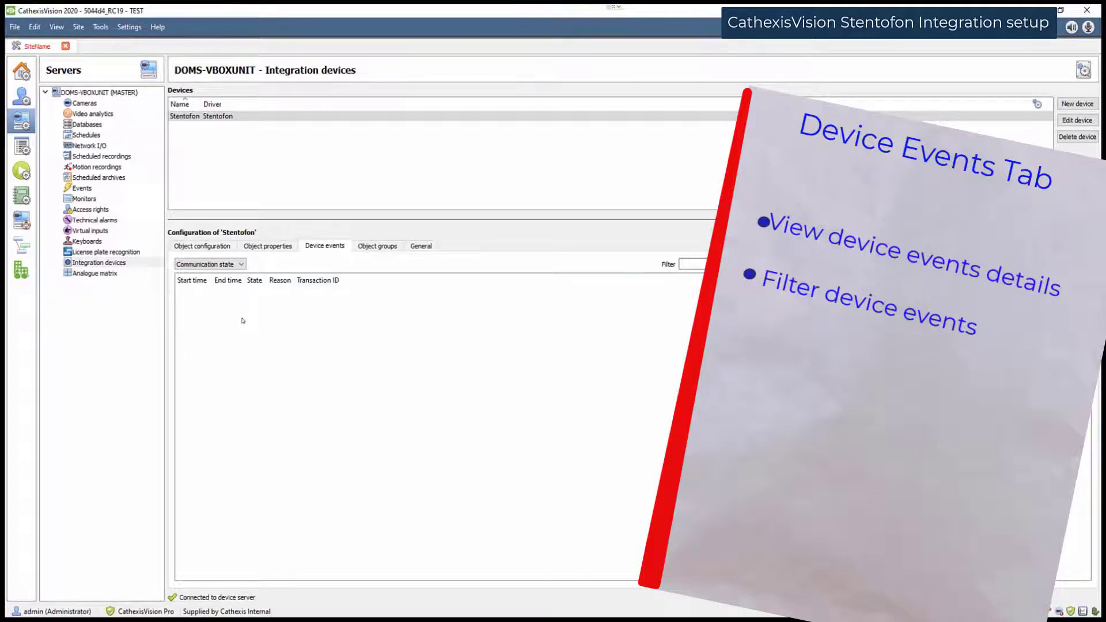
- Create a new object group named Group 1 with the object type Station for the Stentofon device
click(376, 246)
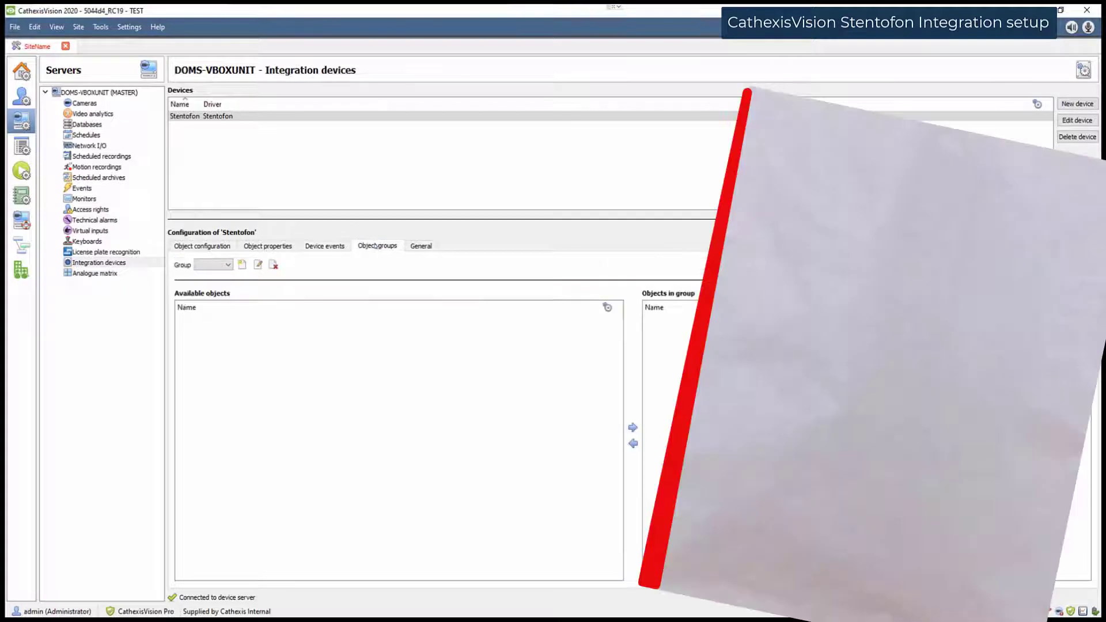
click(242, 265)
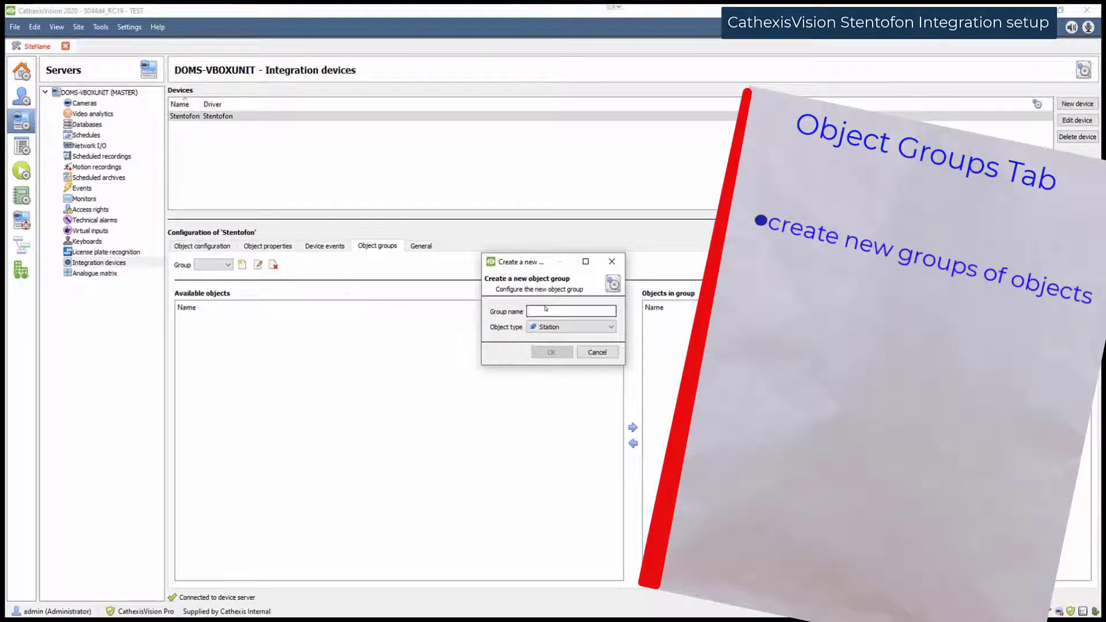
text(Group 1)
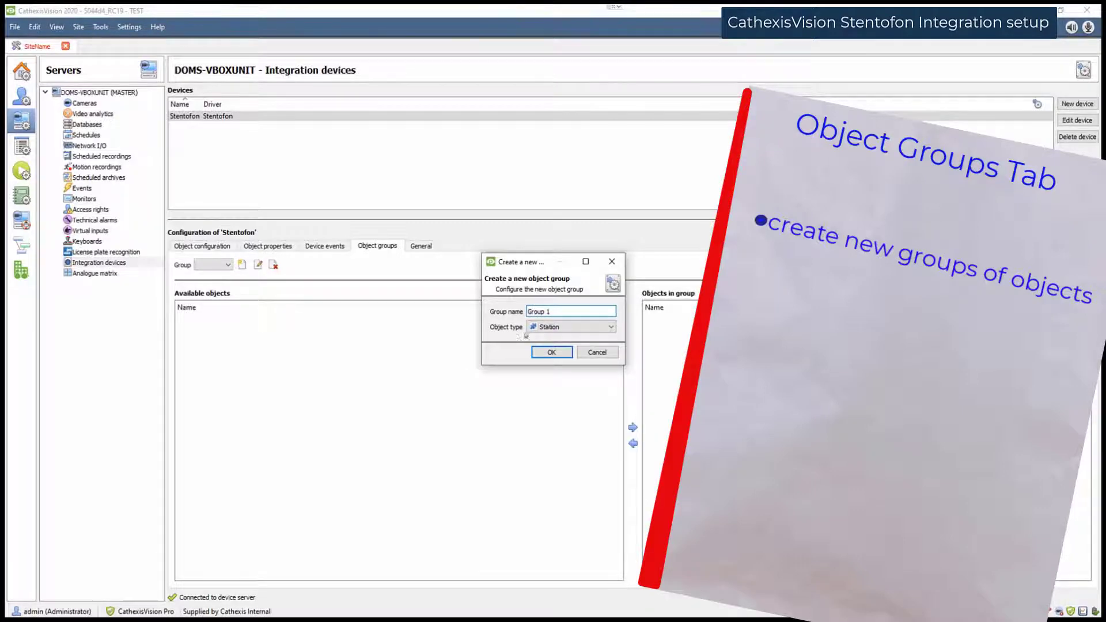
click(545, 332)
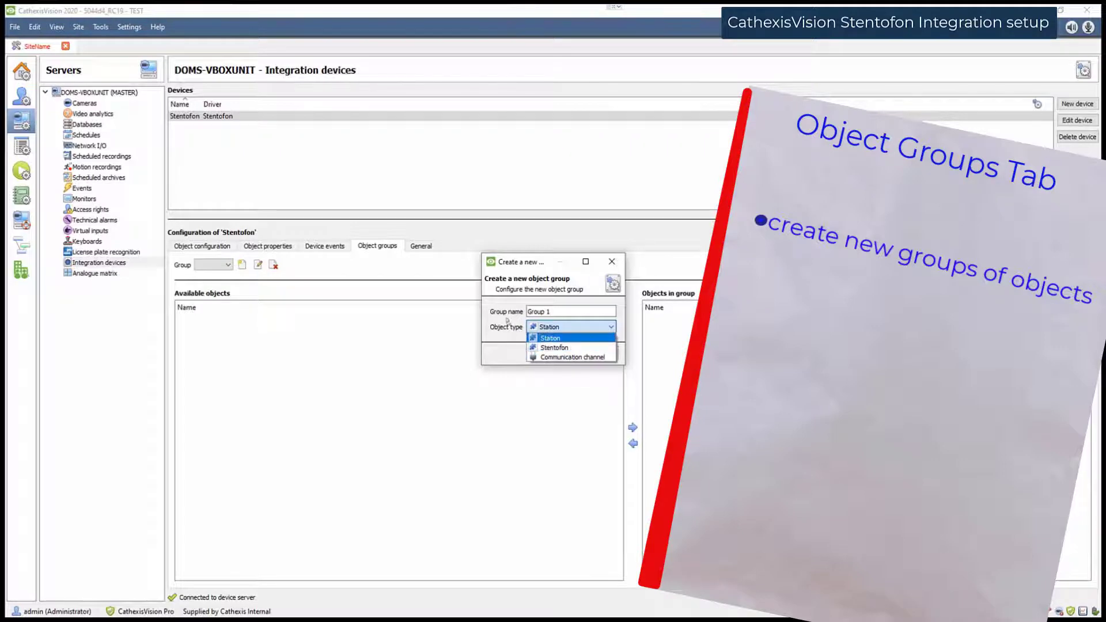
click(557, 339)
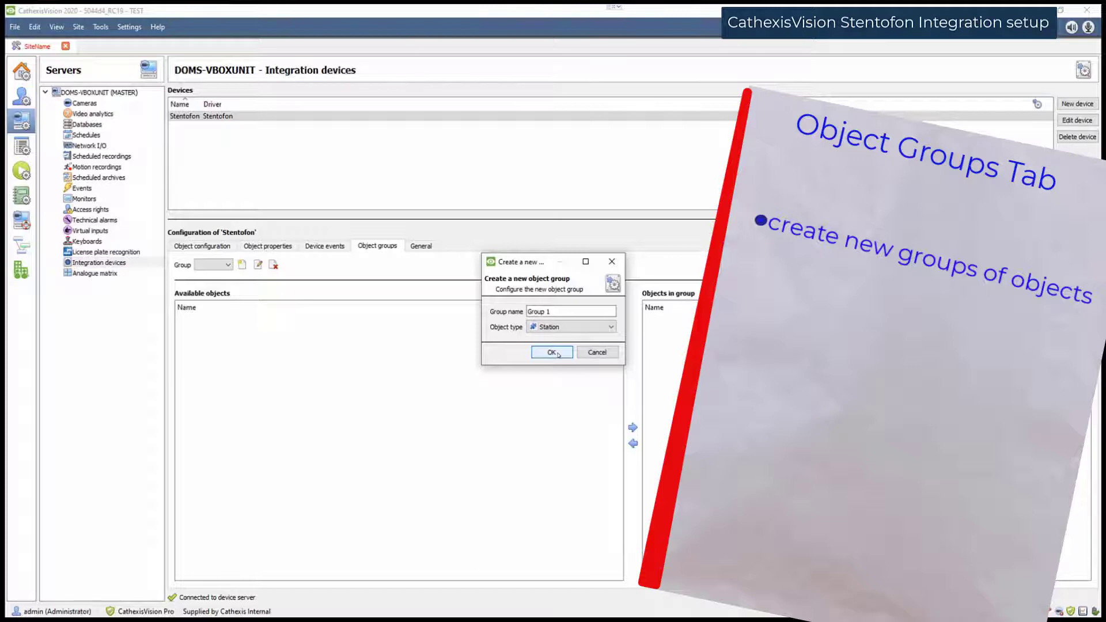
click(559, 353)
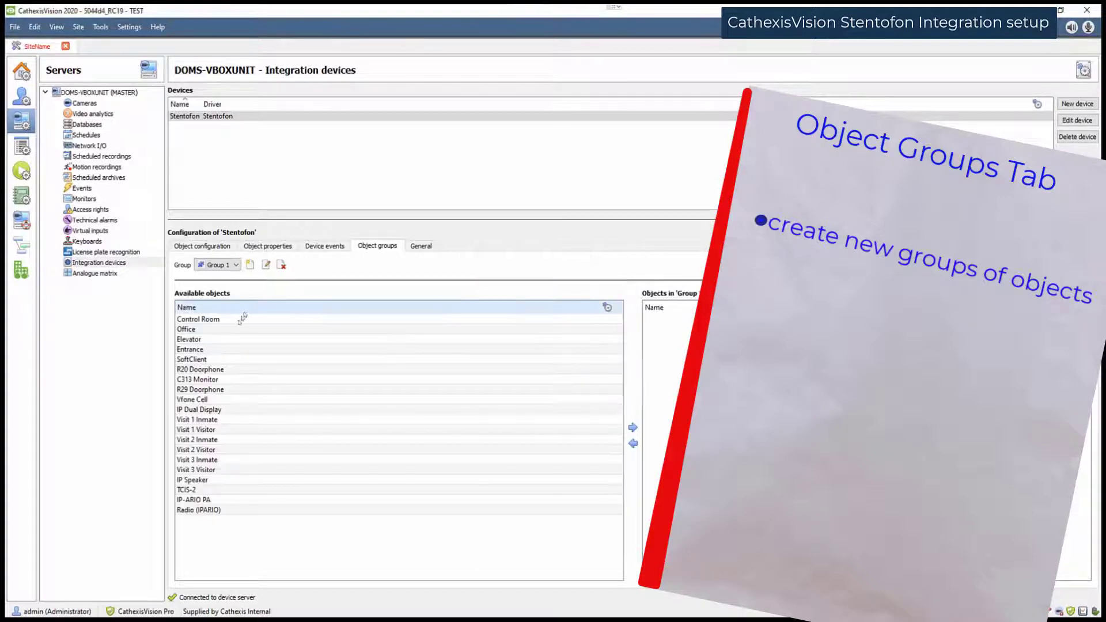
- Add the Control Room and Office stations to object group Group 1
click(239, 320)
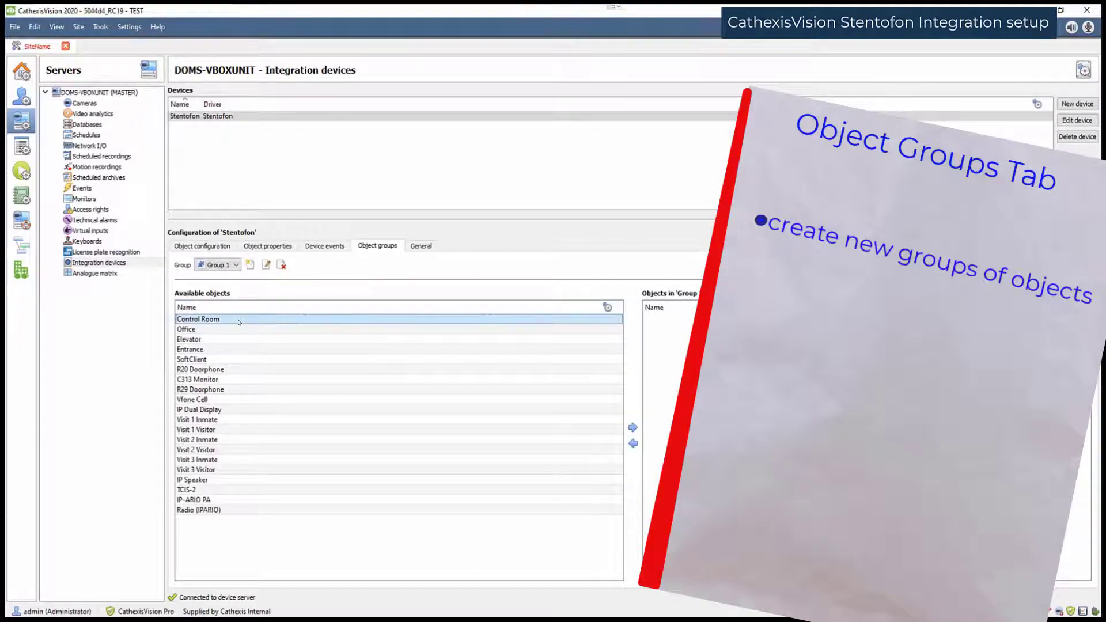
click(290, 327)
click(292, 322)
click(632, 428)
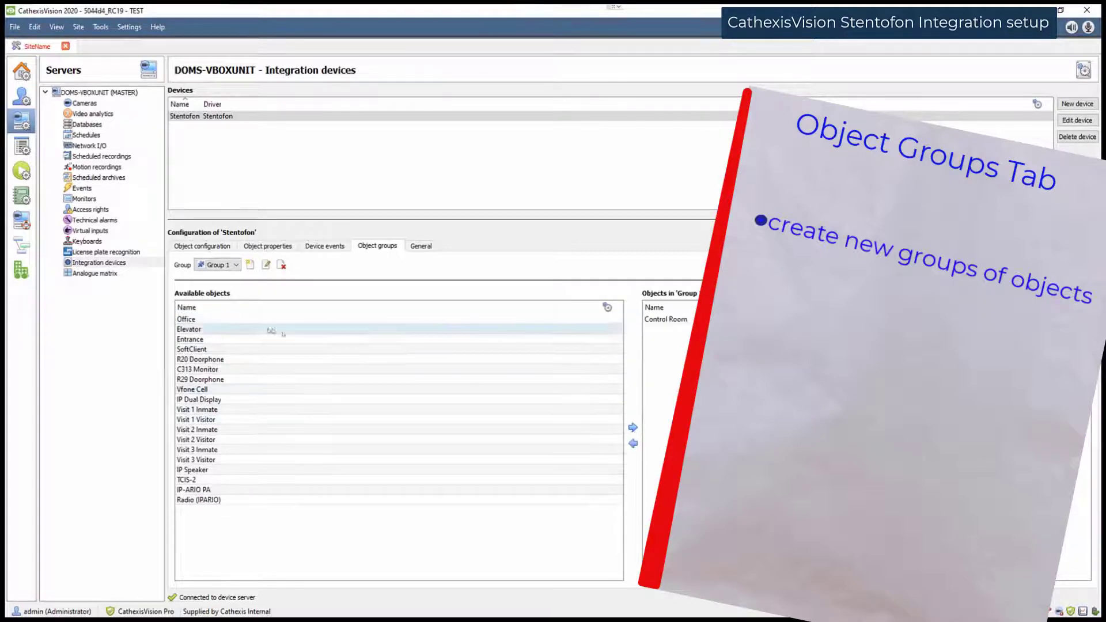
click(346, 320)
click(632, 428)
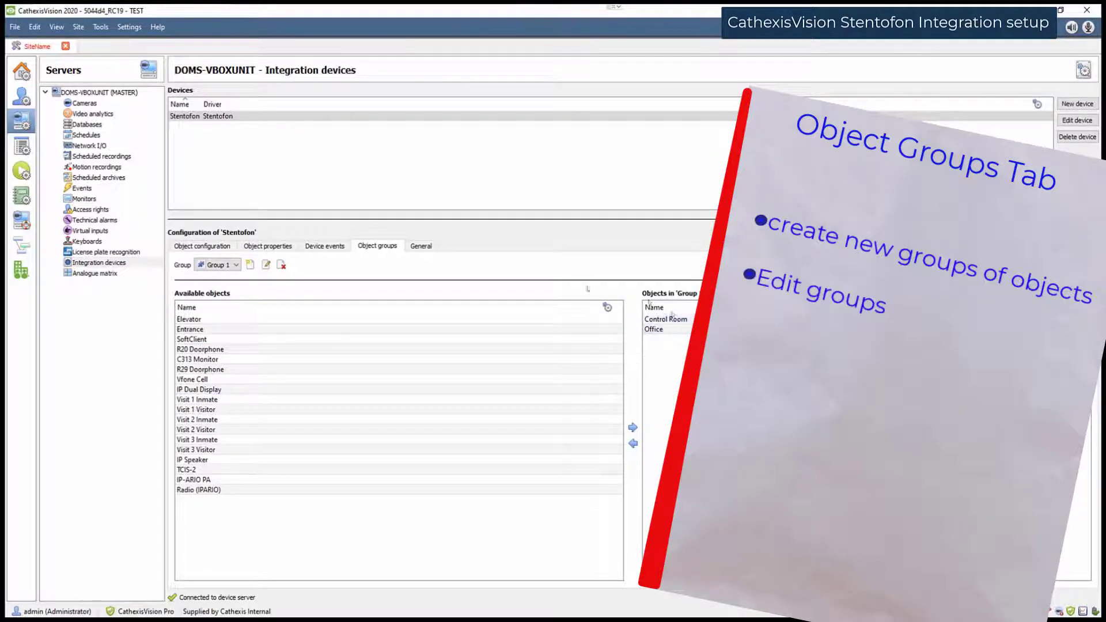
- Review the edit and delete options for object group Group 1 without applying them
click(266, 265)
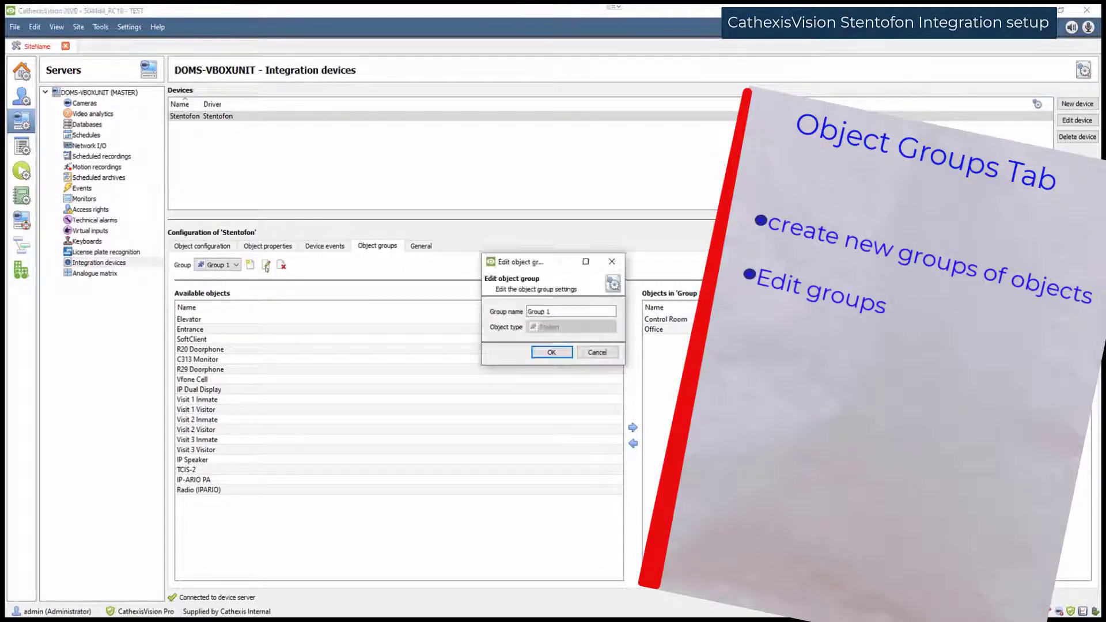
click(597, 352)
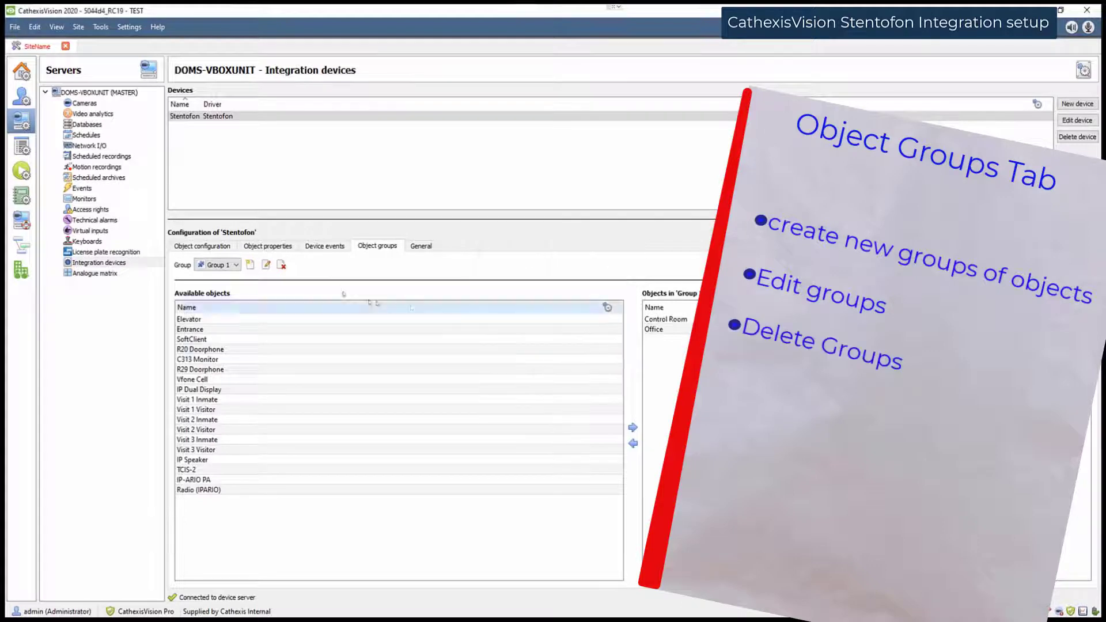
click(282, 266)
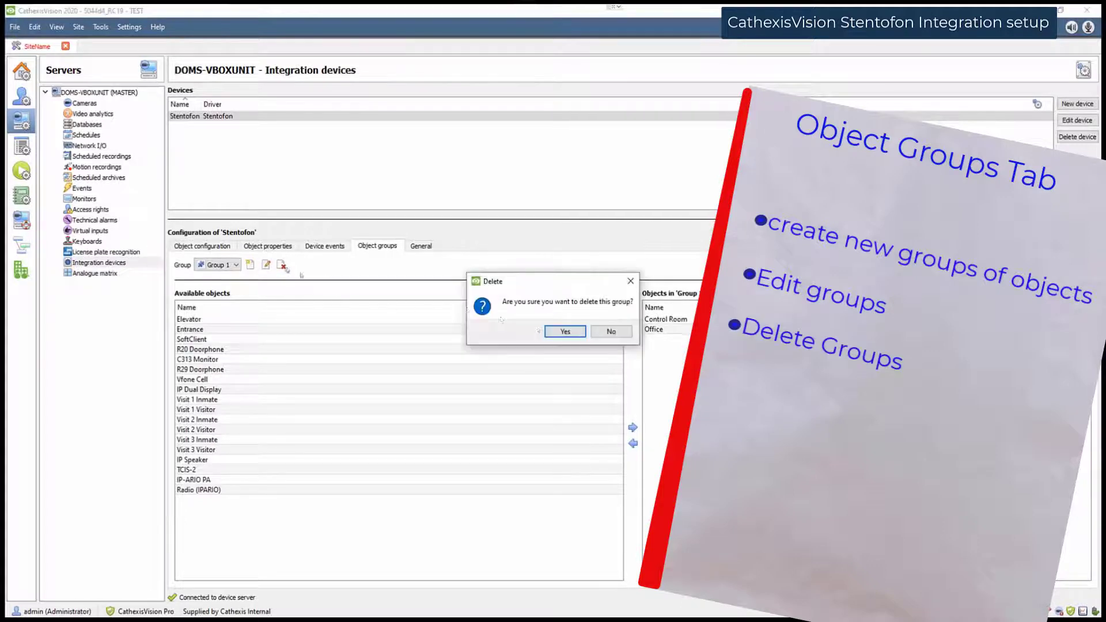
click(608, 330)
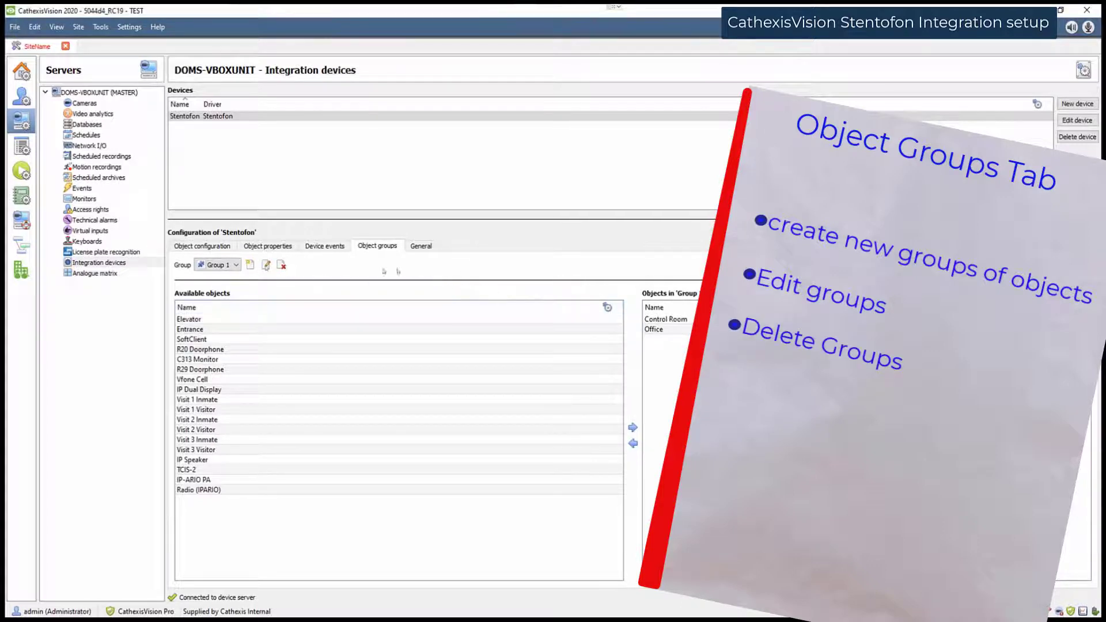
- Try to create a 100 MB integration database with the Stentofon (1.1.1) driver from the device's general settings, and close the database setup
click(420, 246)
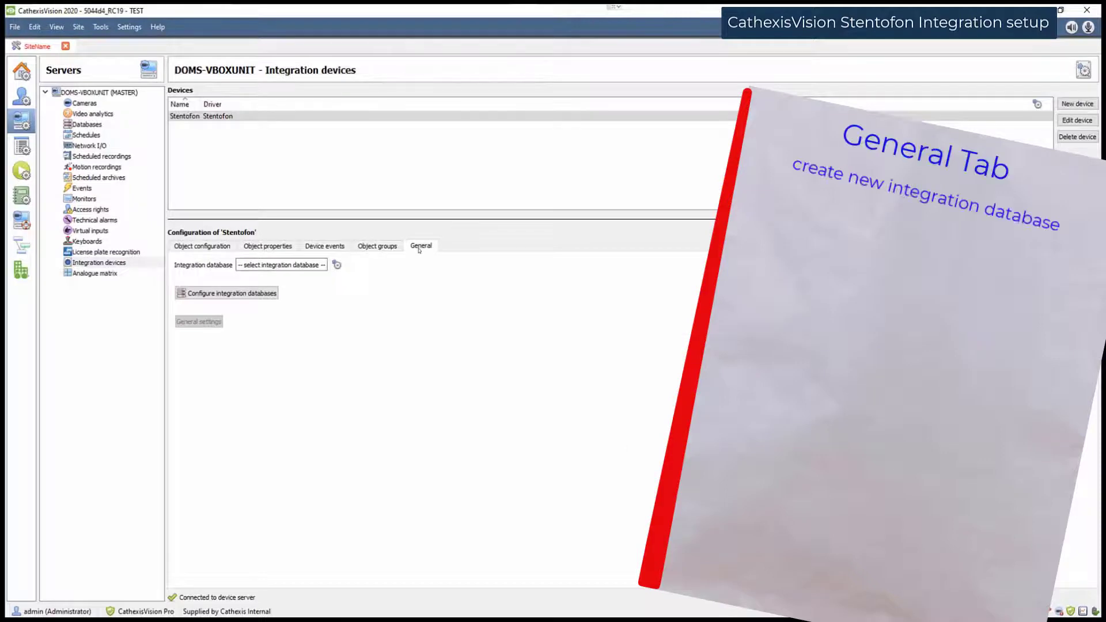
click(219, 295)
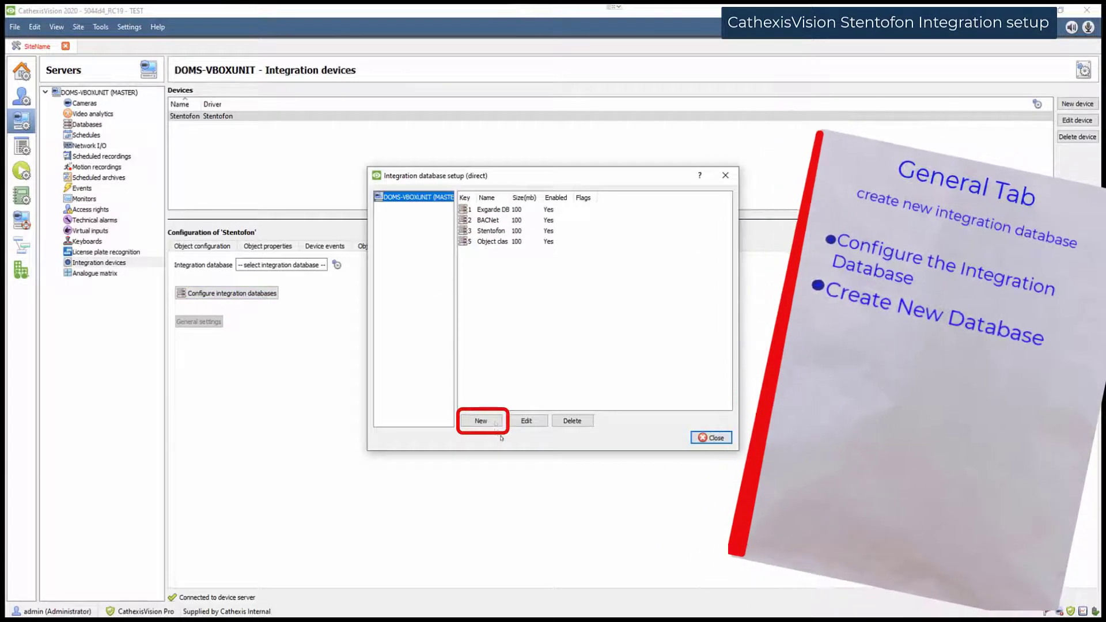
click(494, 423)
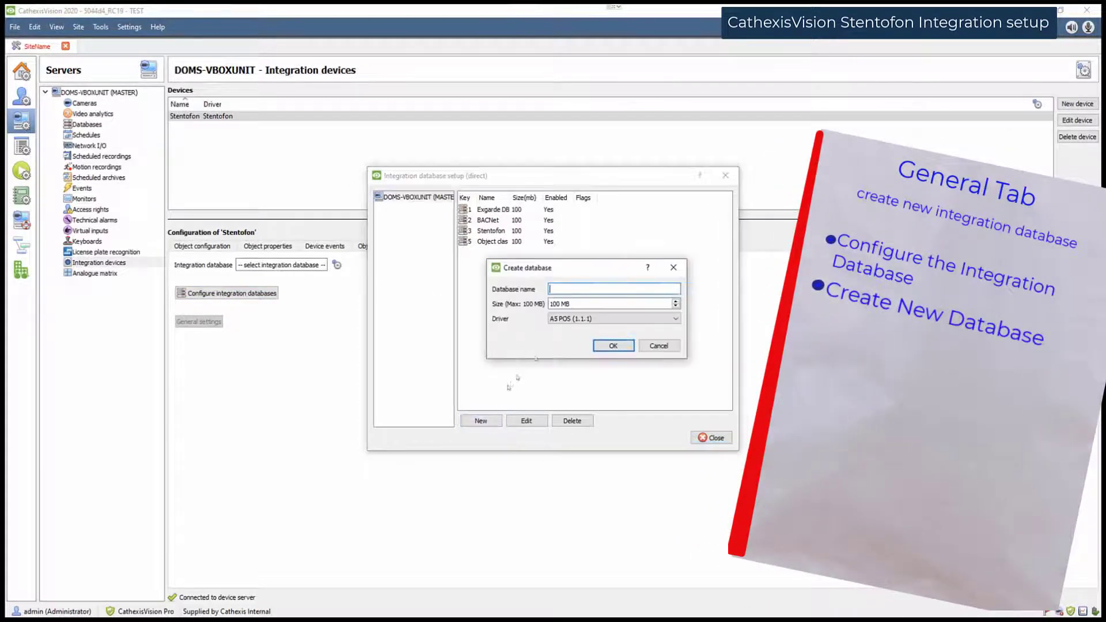
click(634, 319)
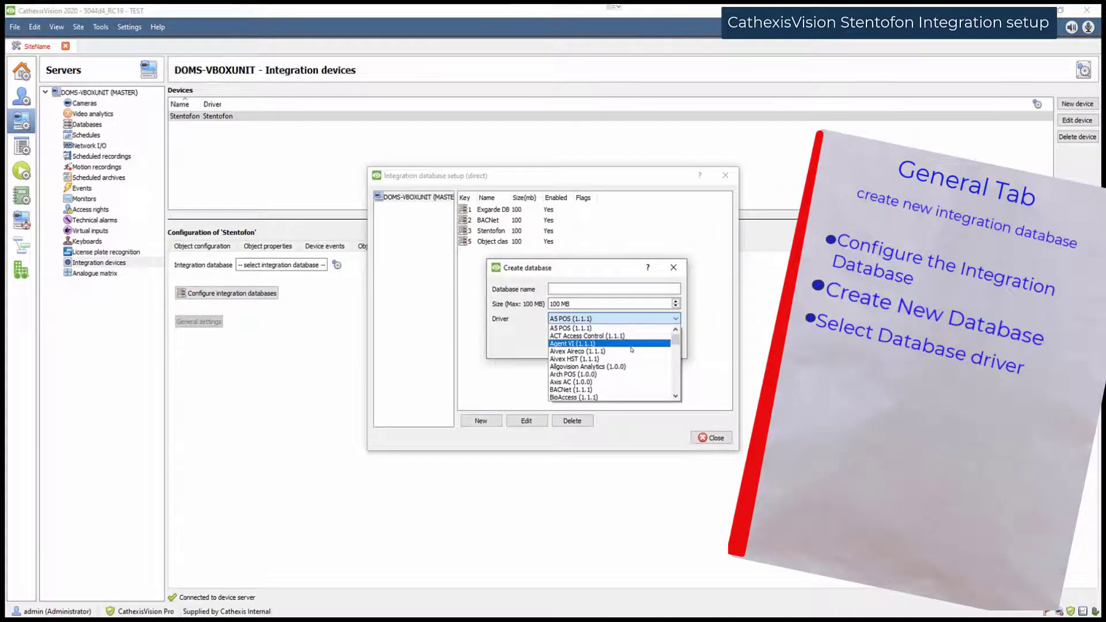
scroll(632, 349, down, 20)
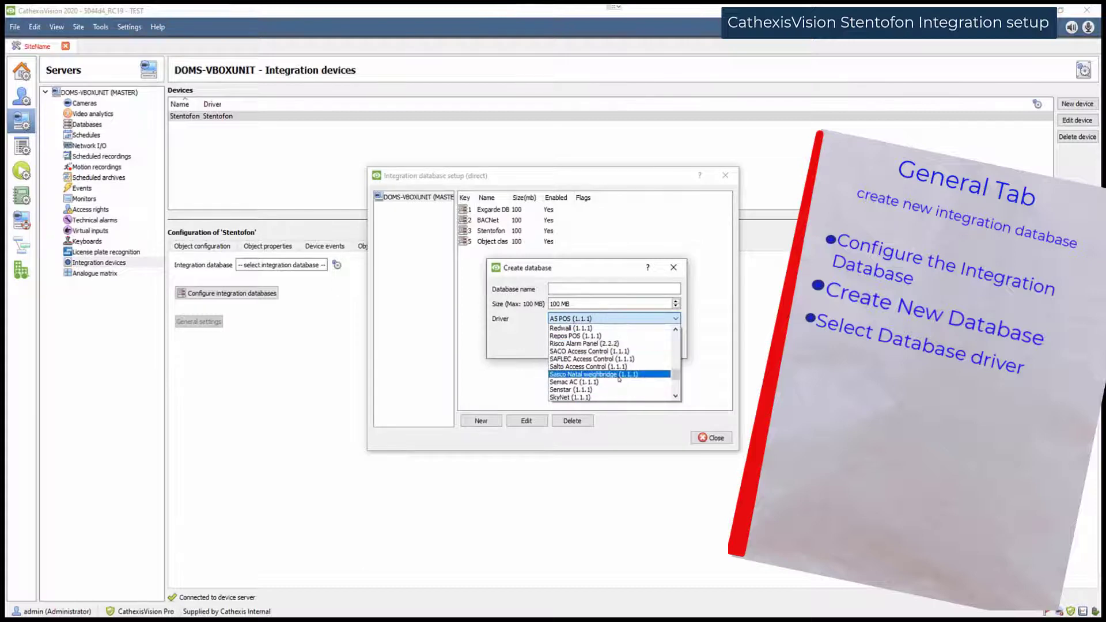
scroll(619, 379, down, 2)
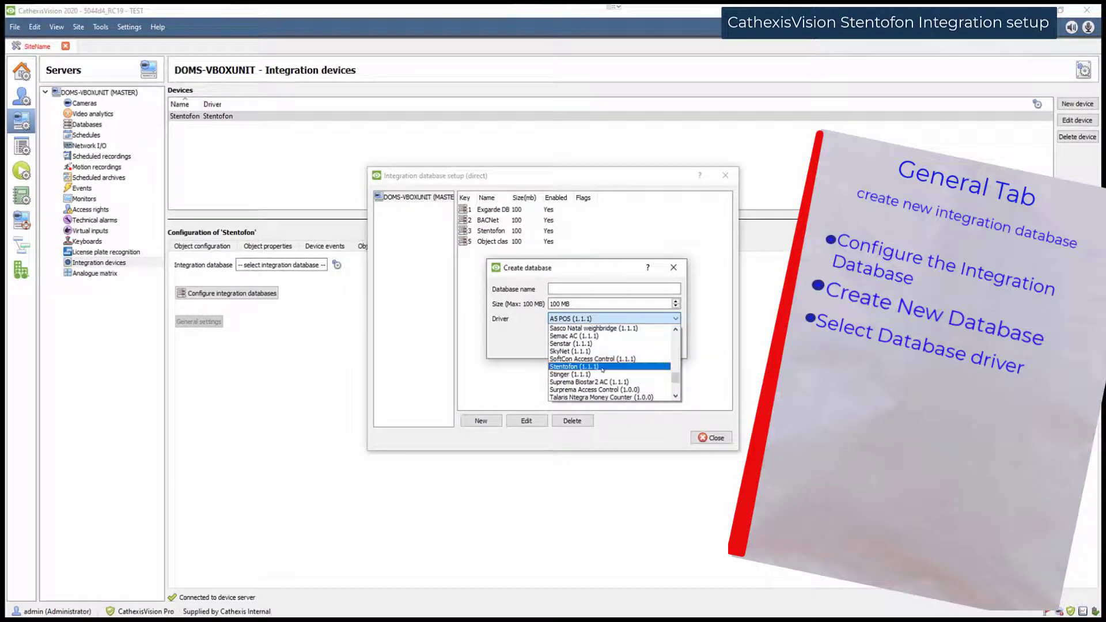
click(603, 367)
click(585, 294)
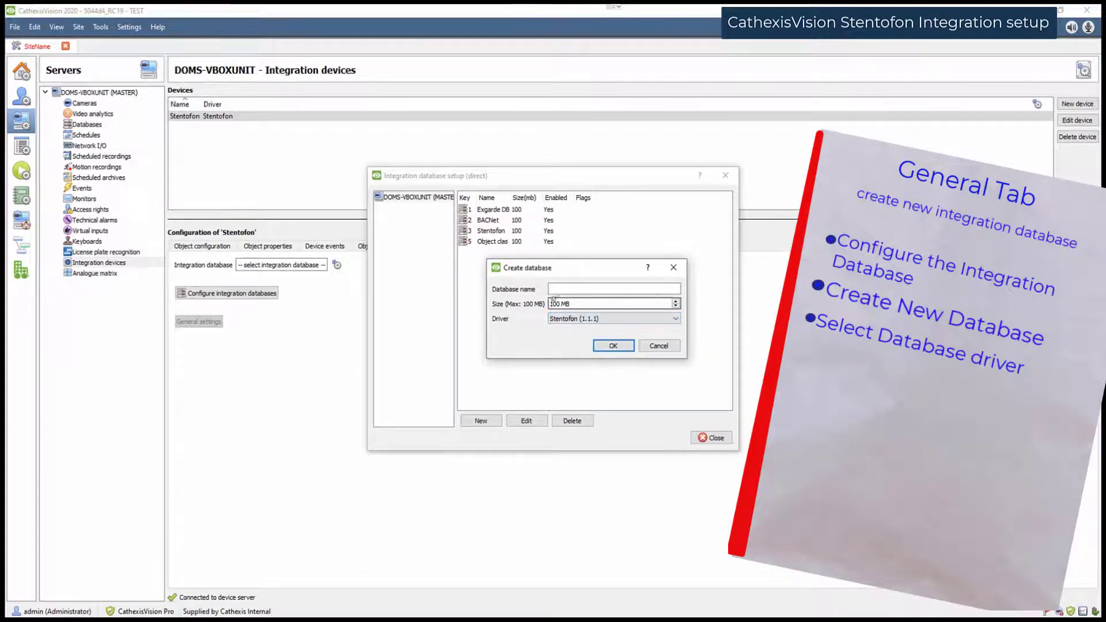
click(614, 344)
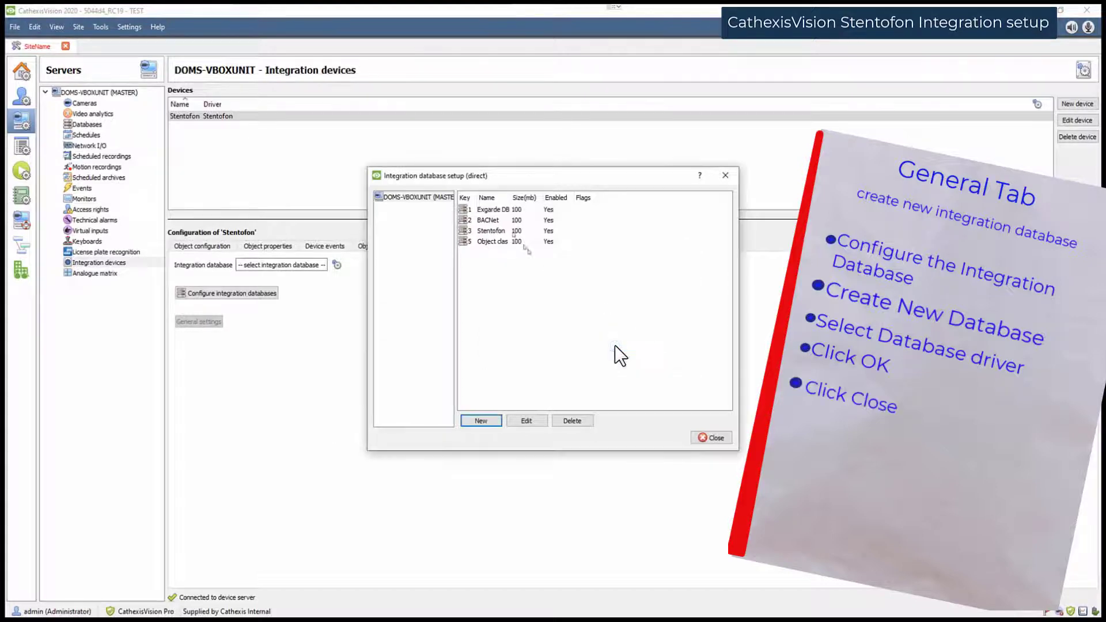
click(502, 231)
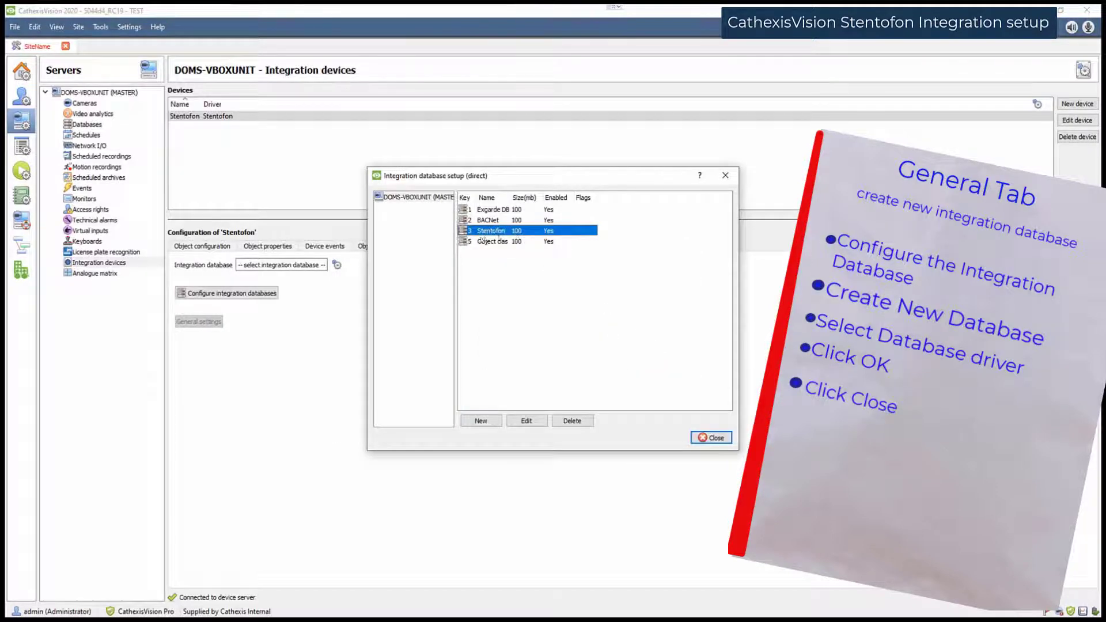
click(712, 438)
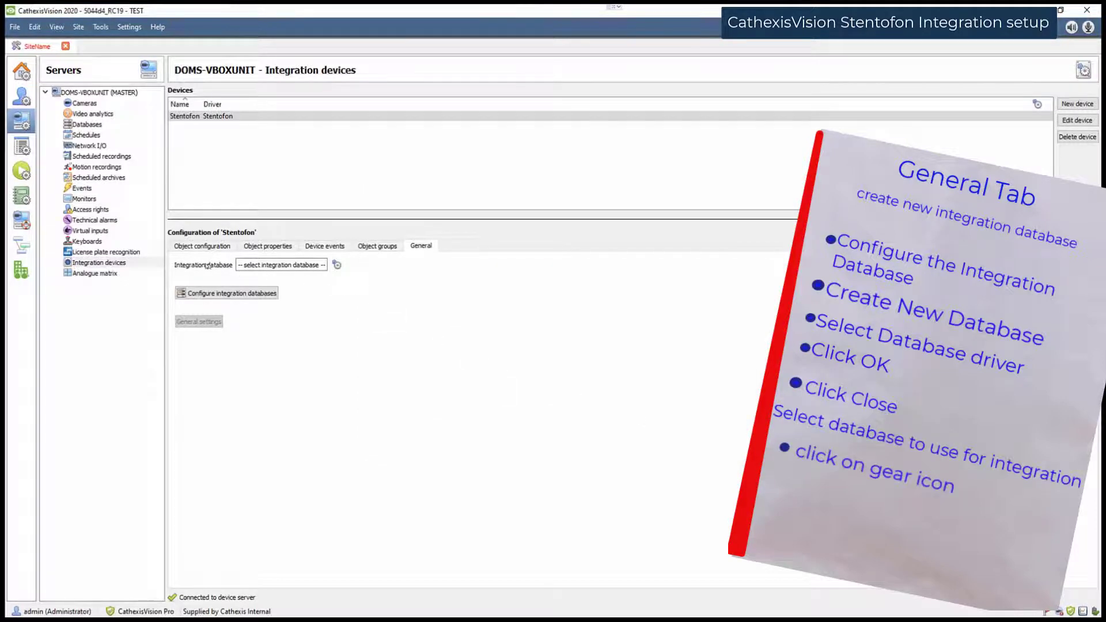
- Select the Stentofon database as the integration database for the Stentofon device
click(338, 269)
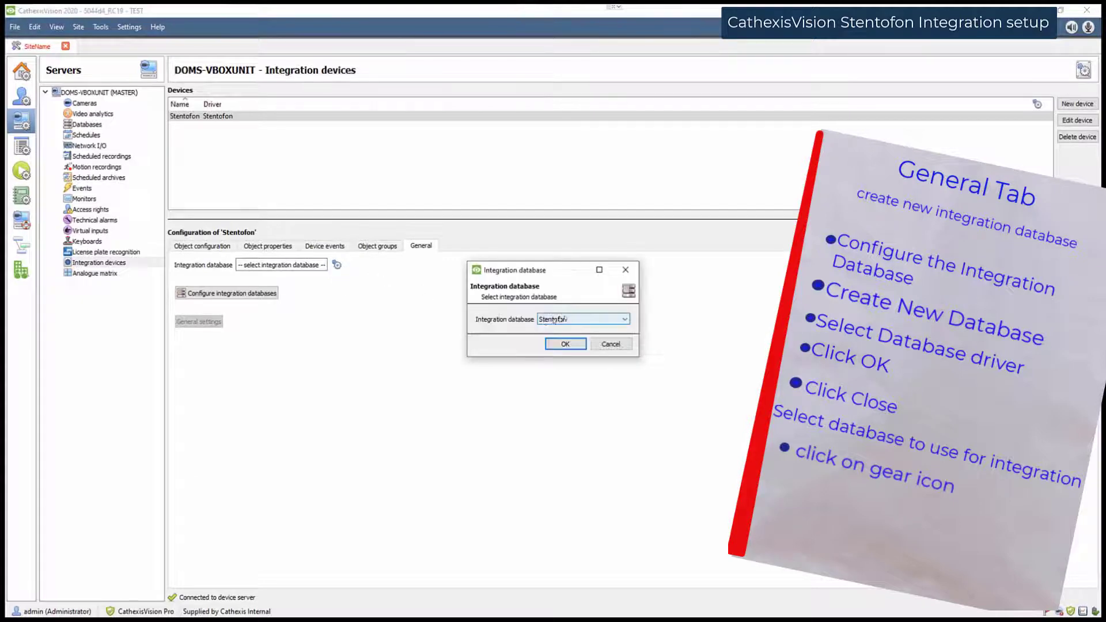
click(600, 320)
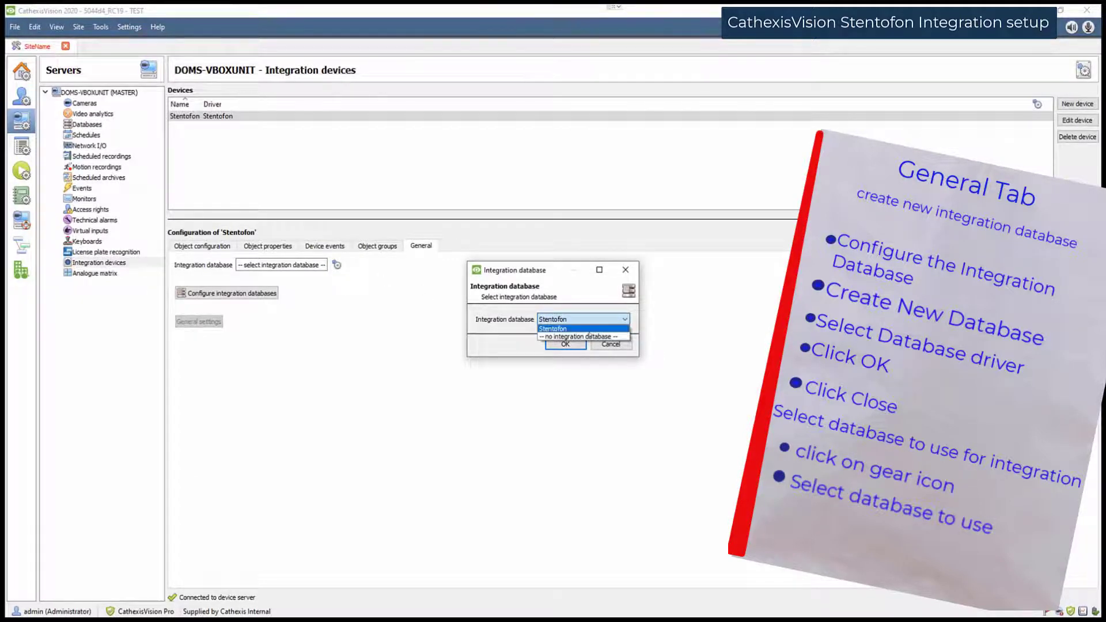
click(590, 332)
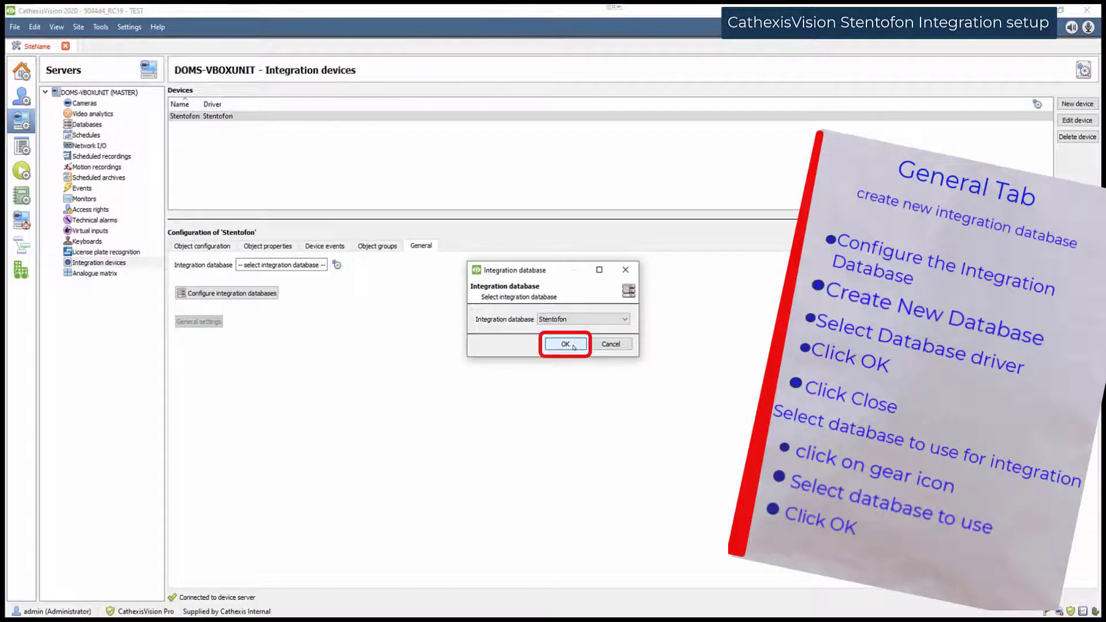
click(567, 345)
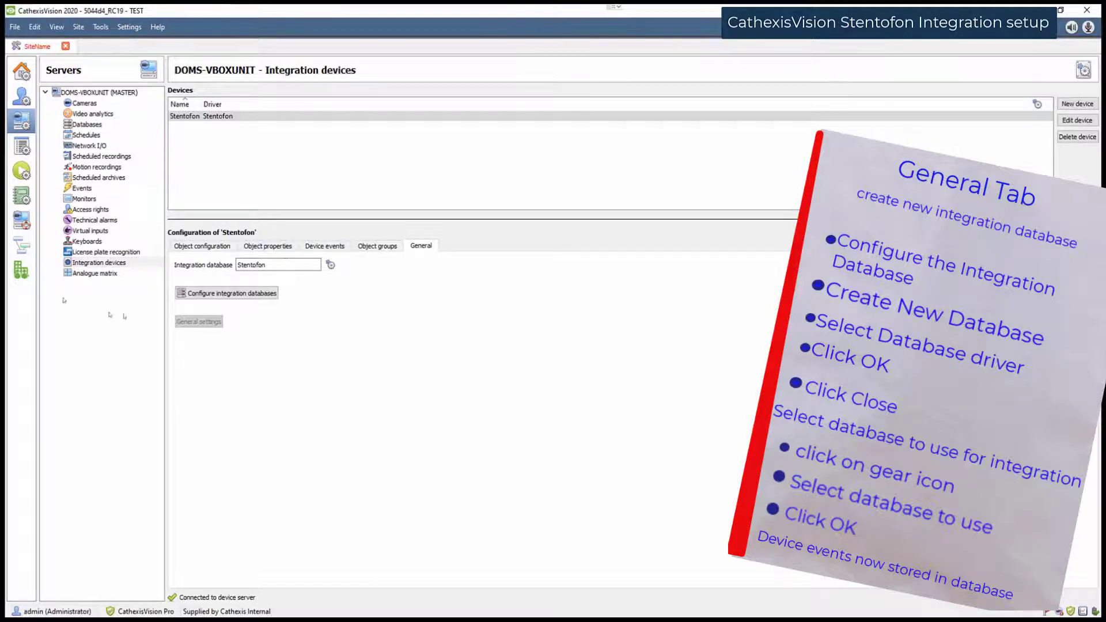
- Start a new event in the Events configuration of the DOMS-VBOXUNIT server
click(101, 191)
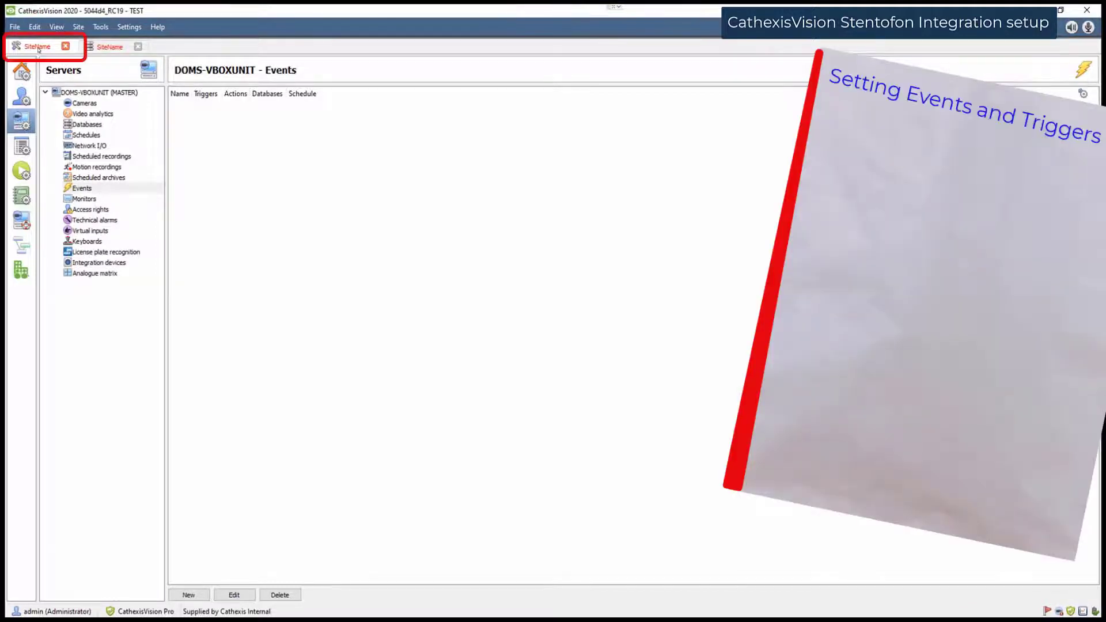
click(85, 190)
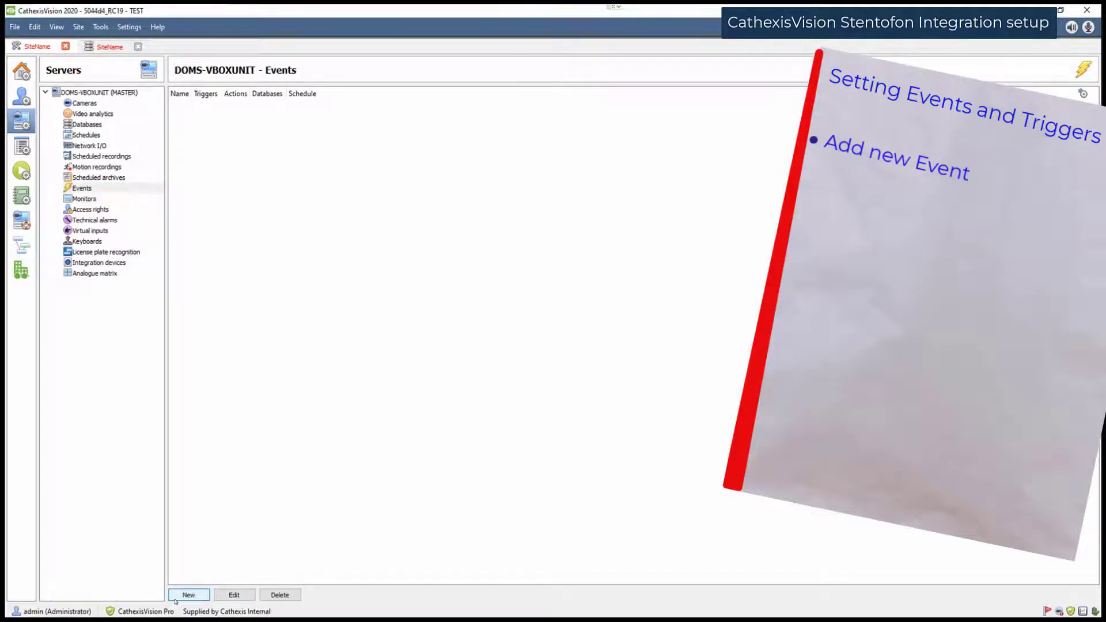
click(180, 597)
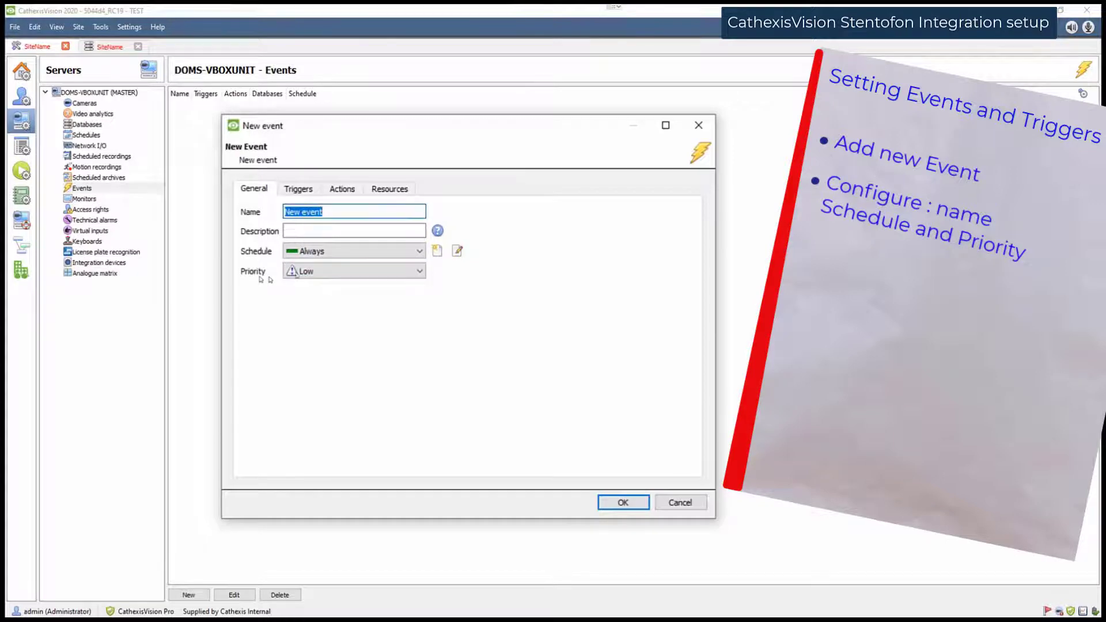
- Set the new event to be triggered by stentofon, using any station as the trigger source
click(299, 191)
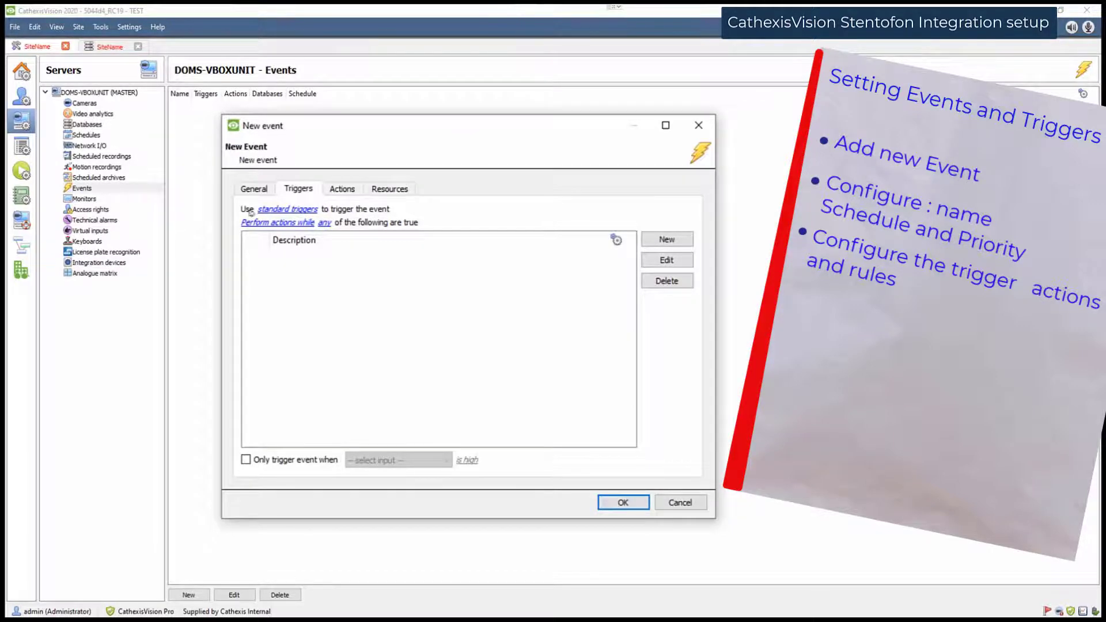
click(306, 211)
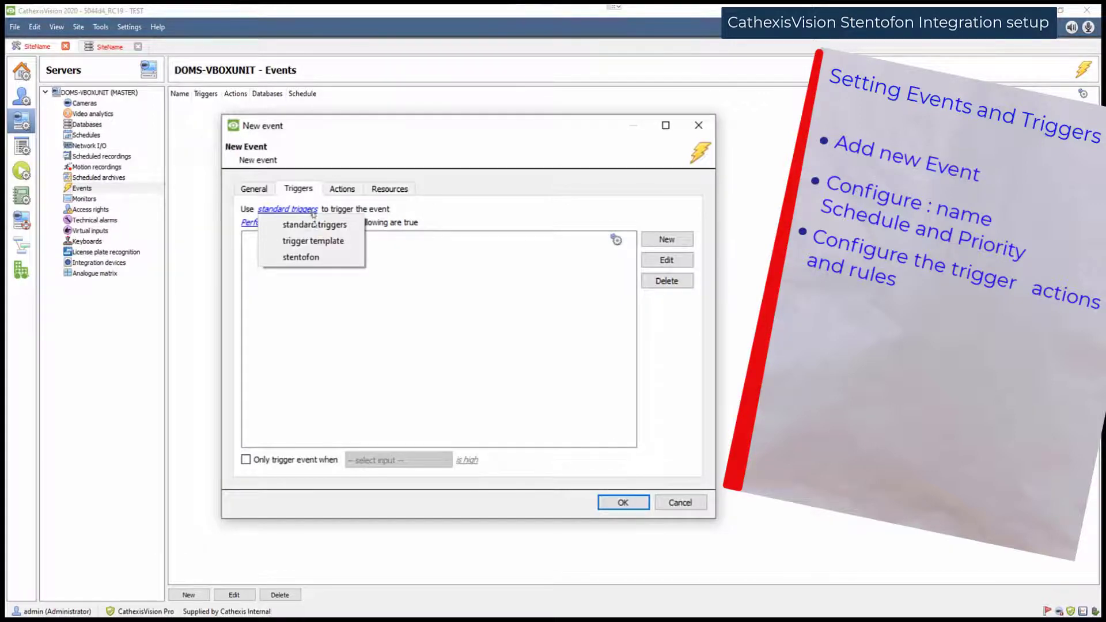
click(326, 258)
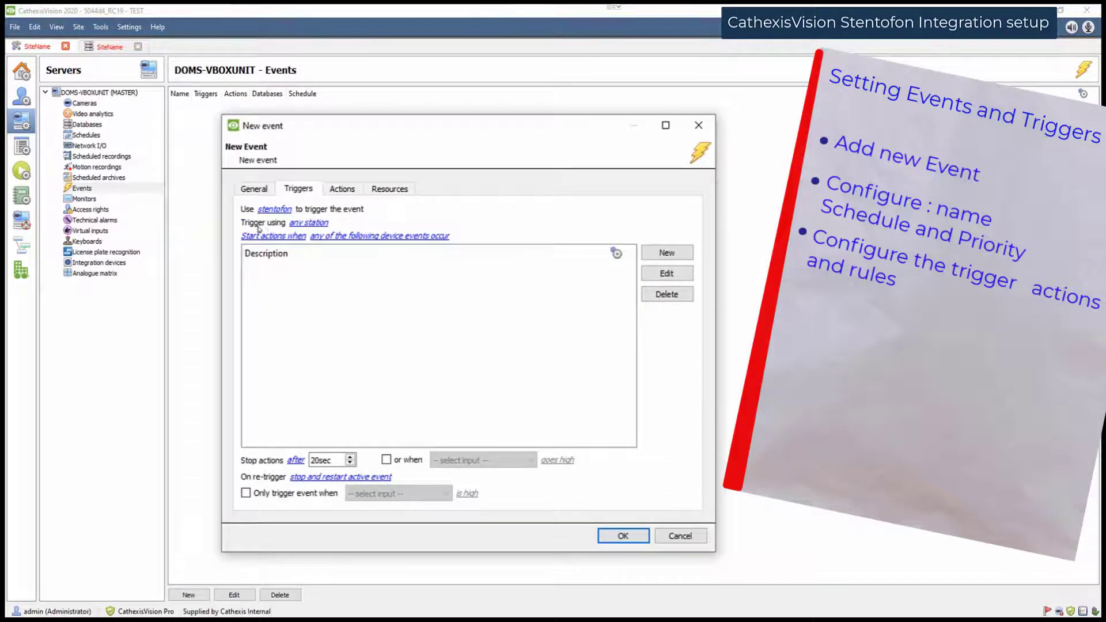
click(299, 227)
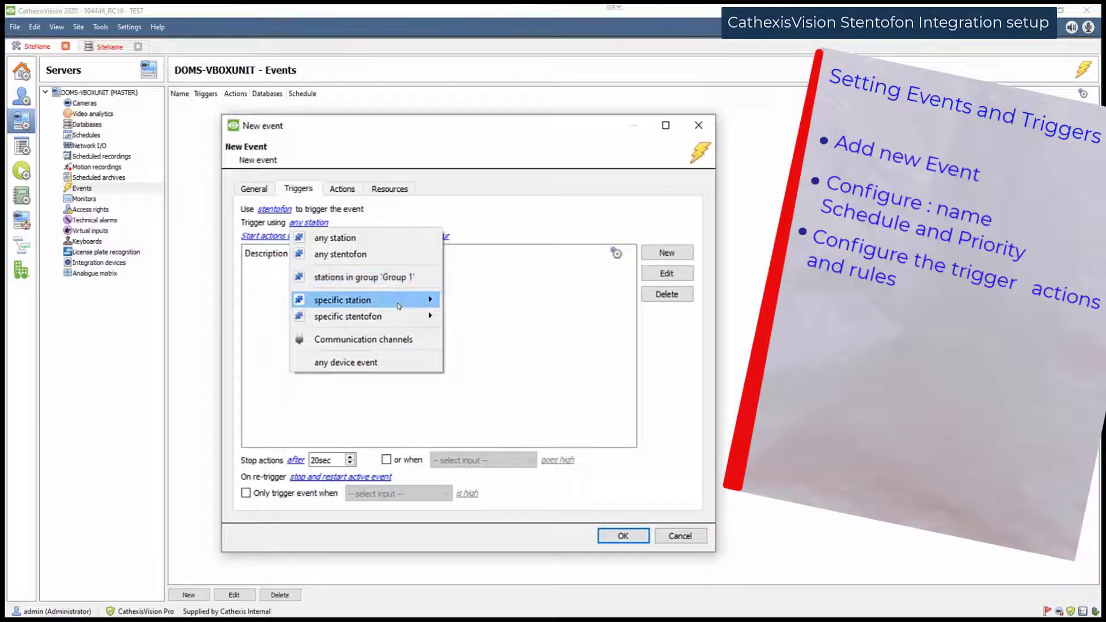
mouse_move(399, 304)
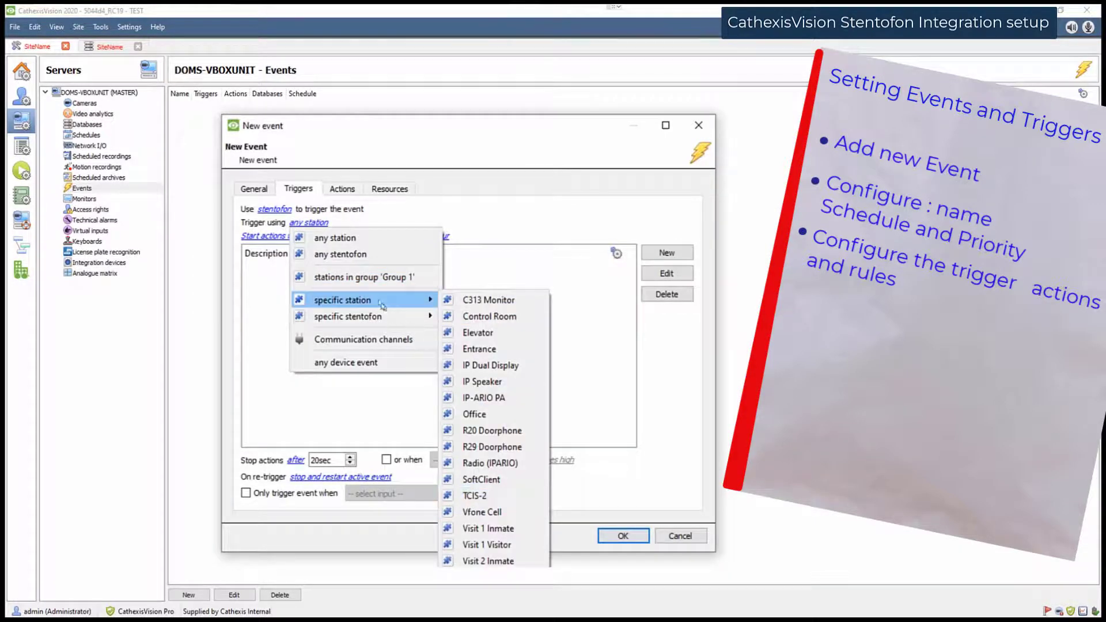
click(378, 239)
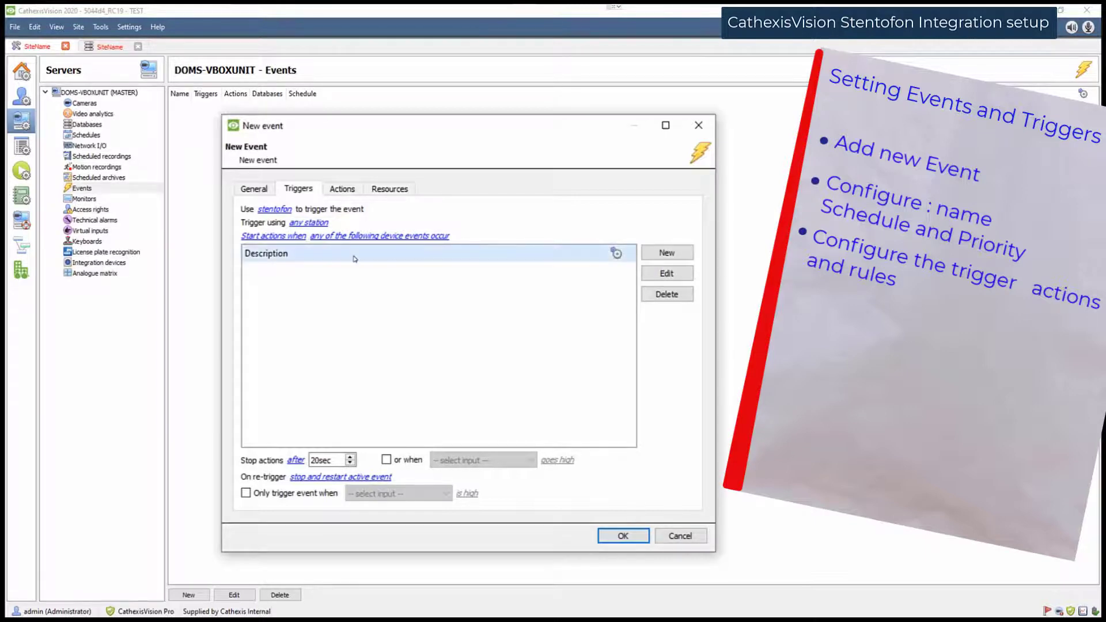
- Review the settings for a new device event trigger and its rule, and close both without saving
click(652, 254)
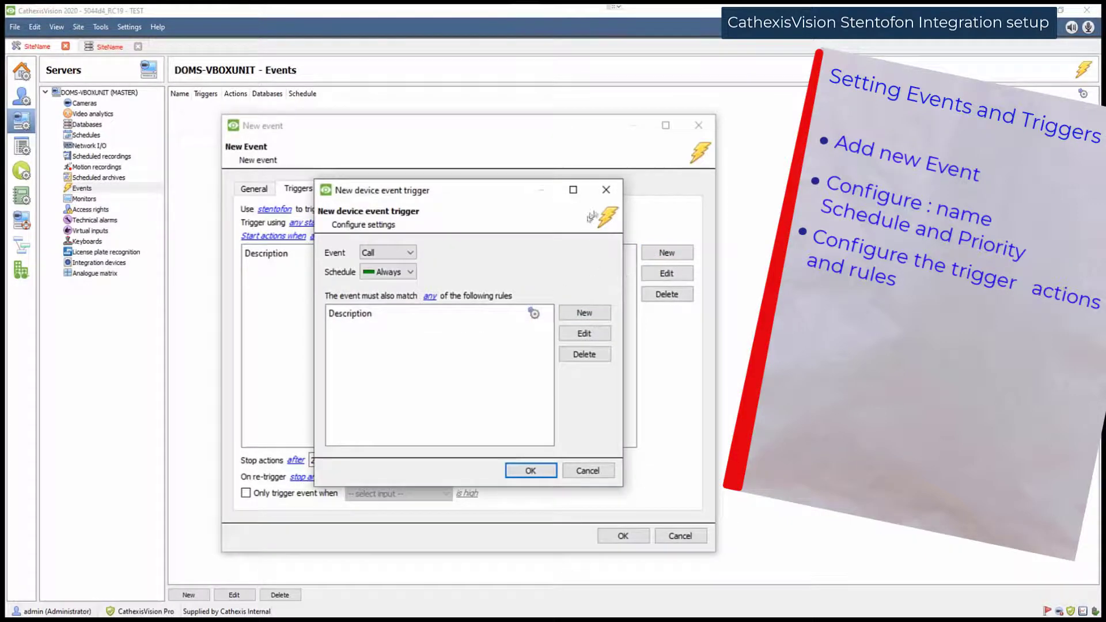
click(582, 310)
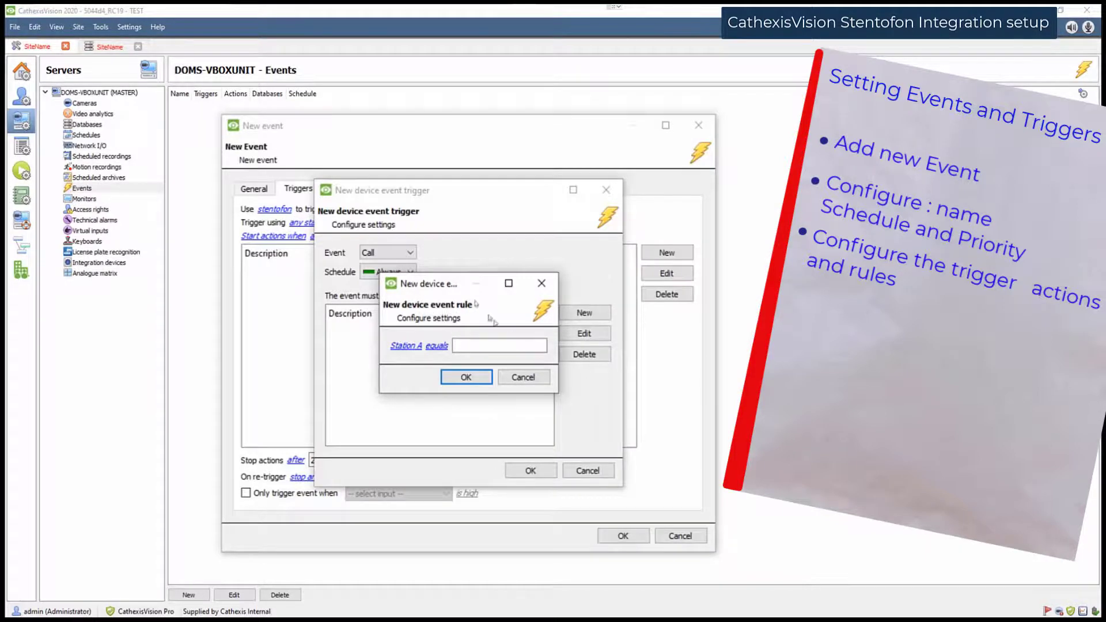
drag(432, 290, 397, 311)
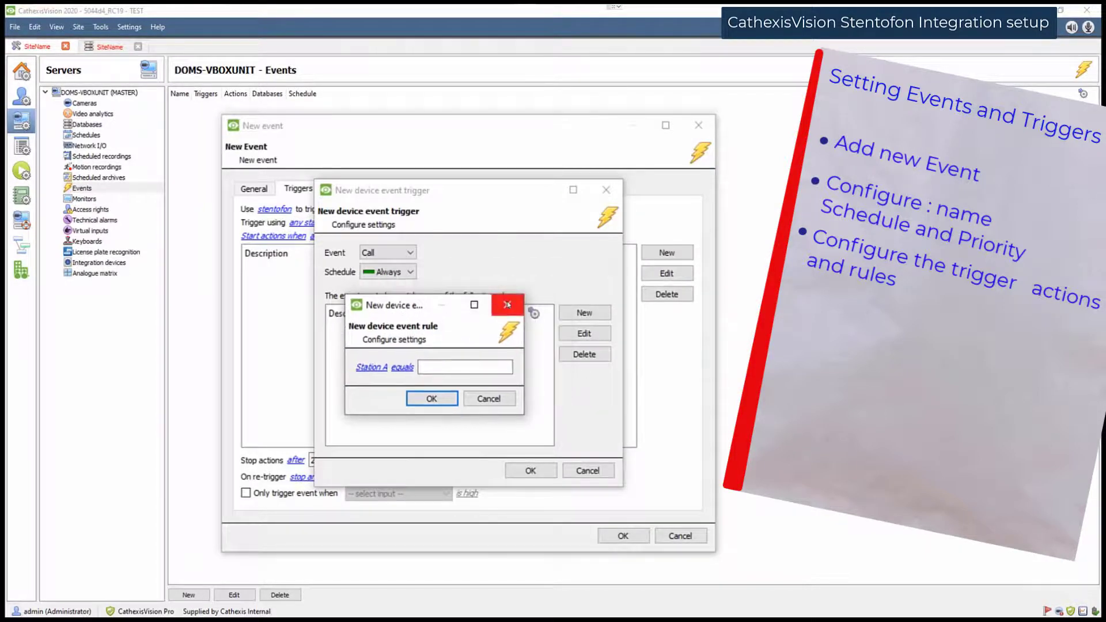
click(510, 307)
click(606, 190)
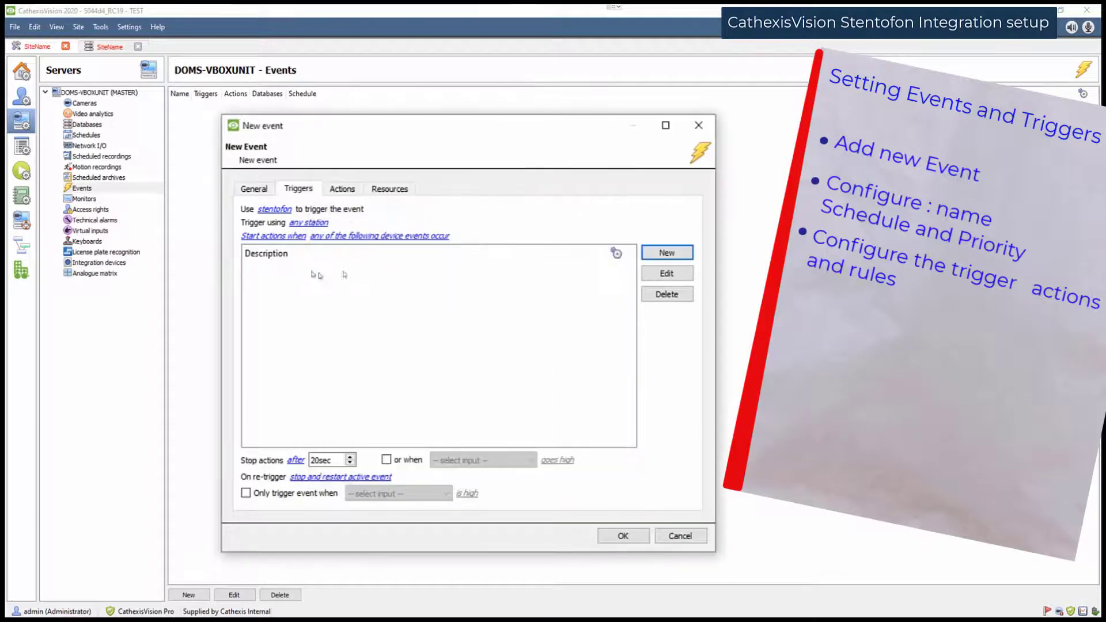
- Set the event to start actions when any of the properties meet the criteria, and review the selectable object properties without adding a trigger
click(344, 236)
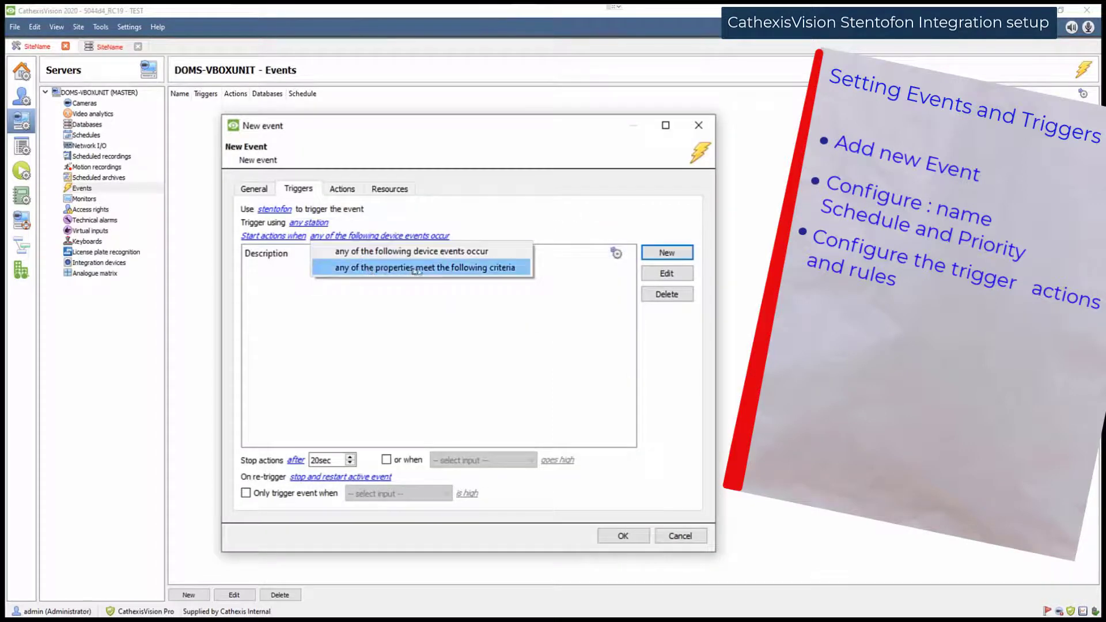
click(438, 271)
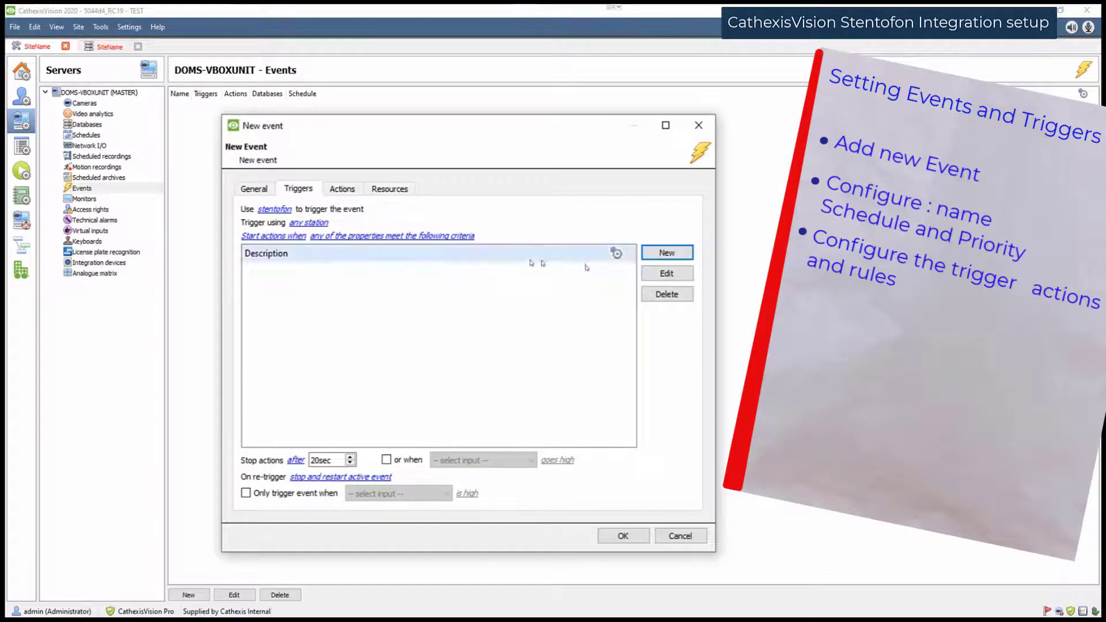
click(671, 253)
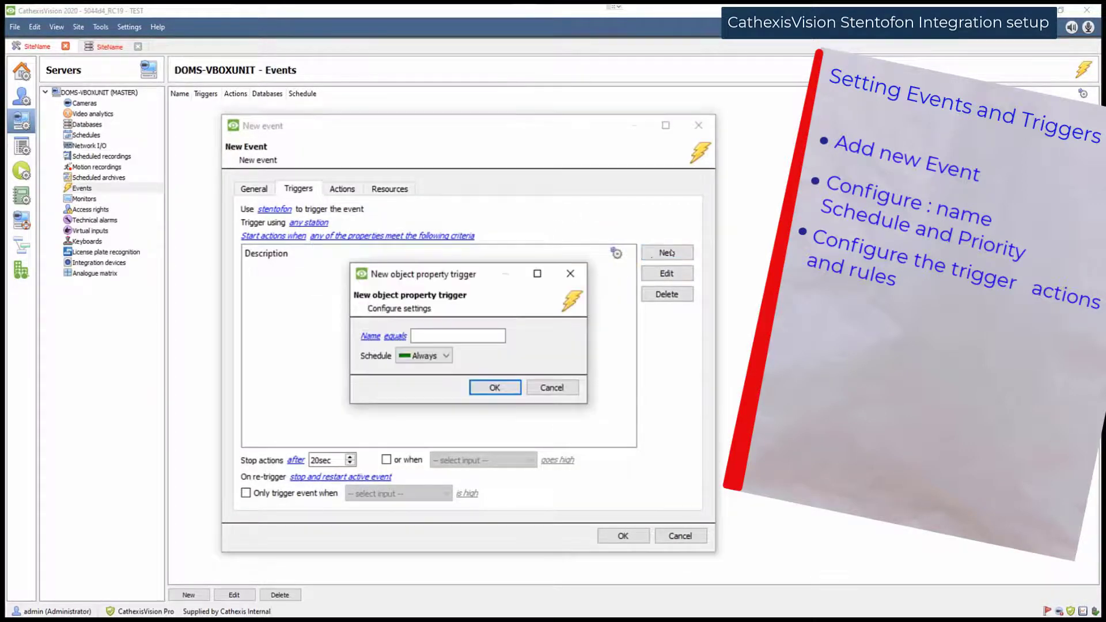
click(371, 337)
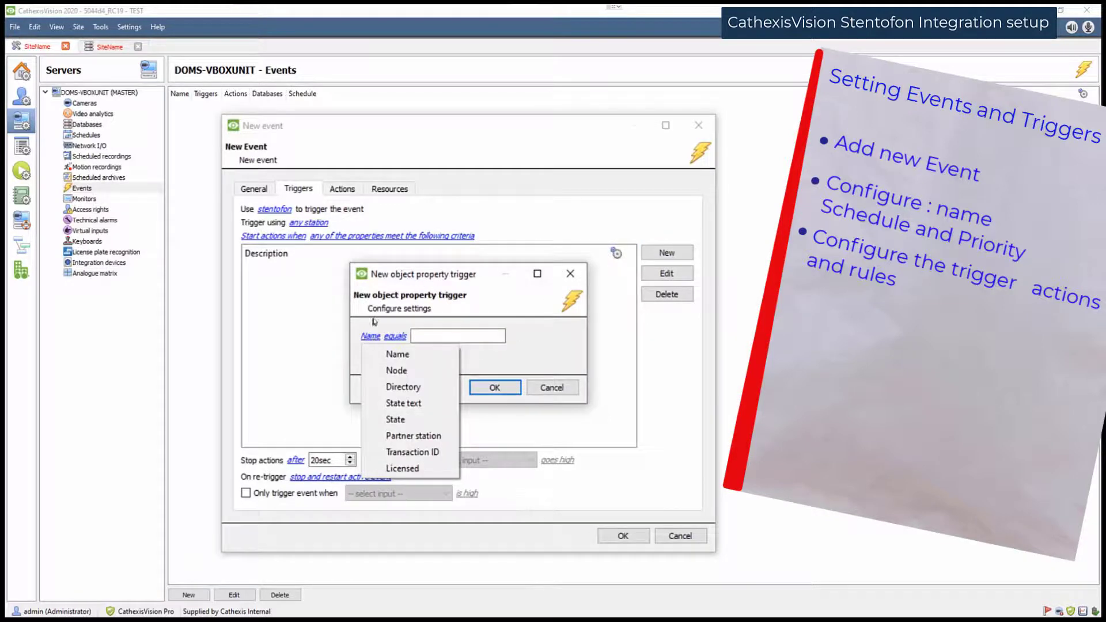
click(528, 345)
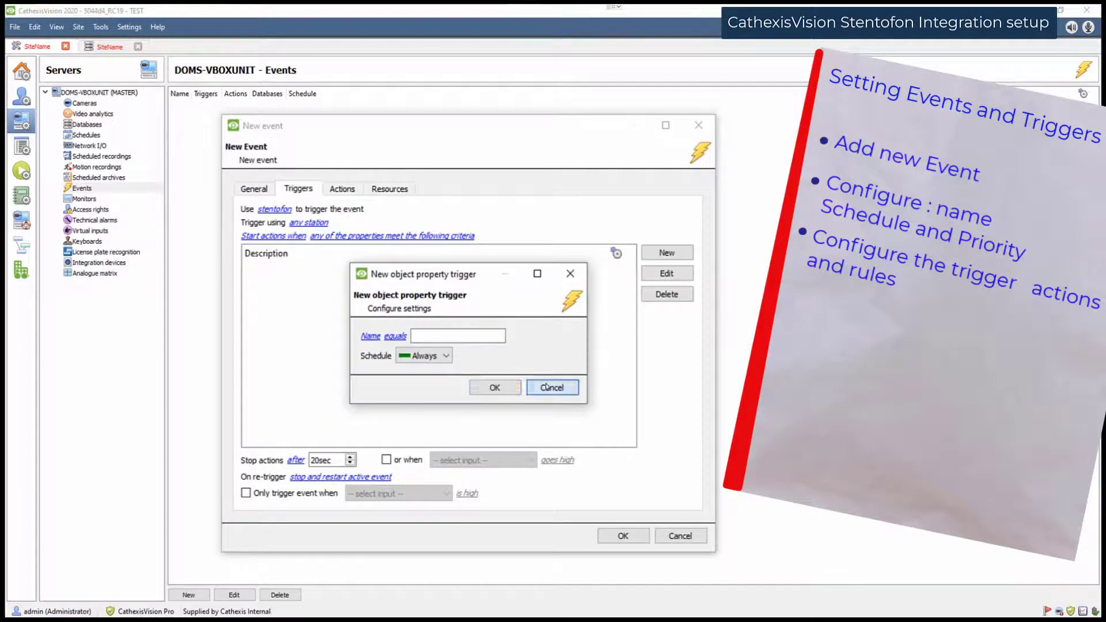
click(551, 387)
- Switch the trigger behaviour to "Perform actions while" and review the new object property trigger settings without saving
click(283, 238)
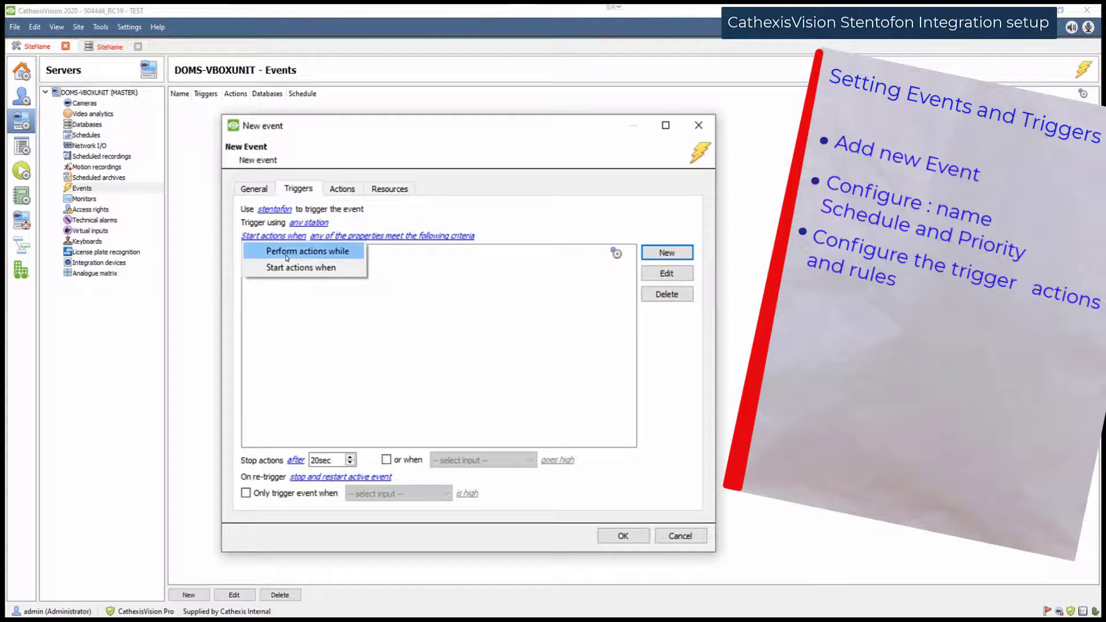
click(287, 258)
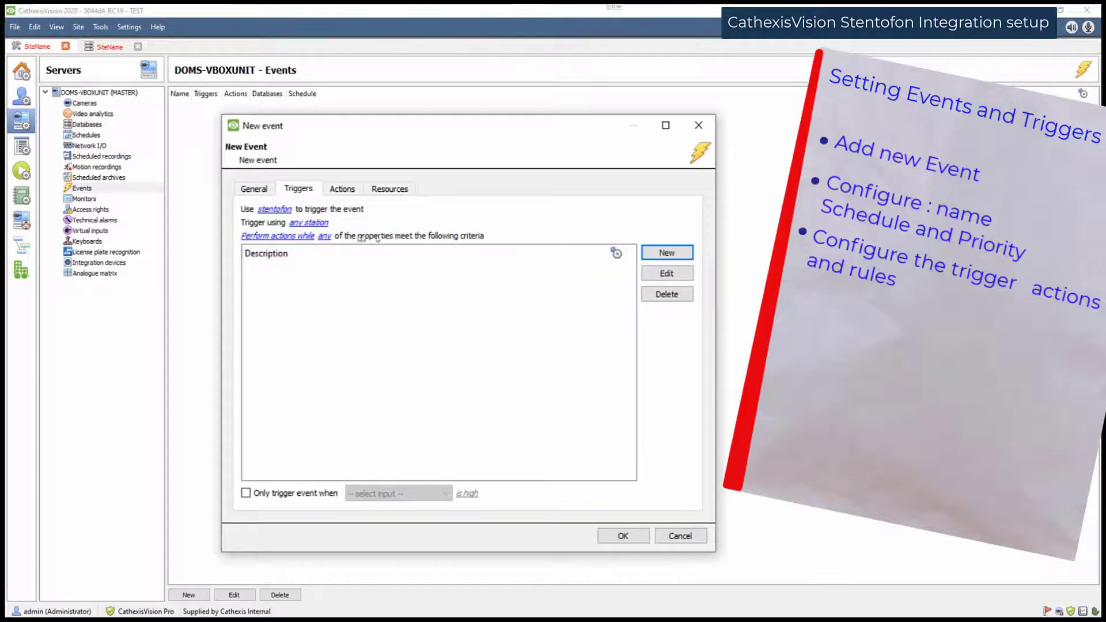
click(667, 252)
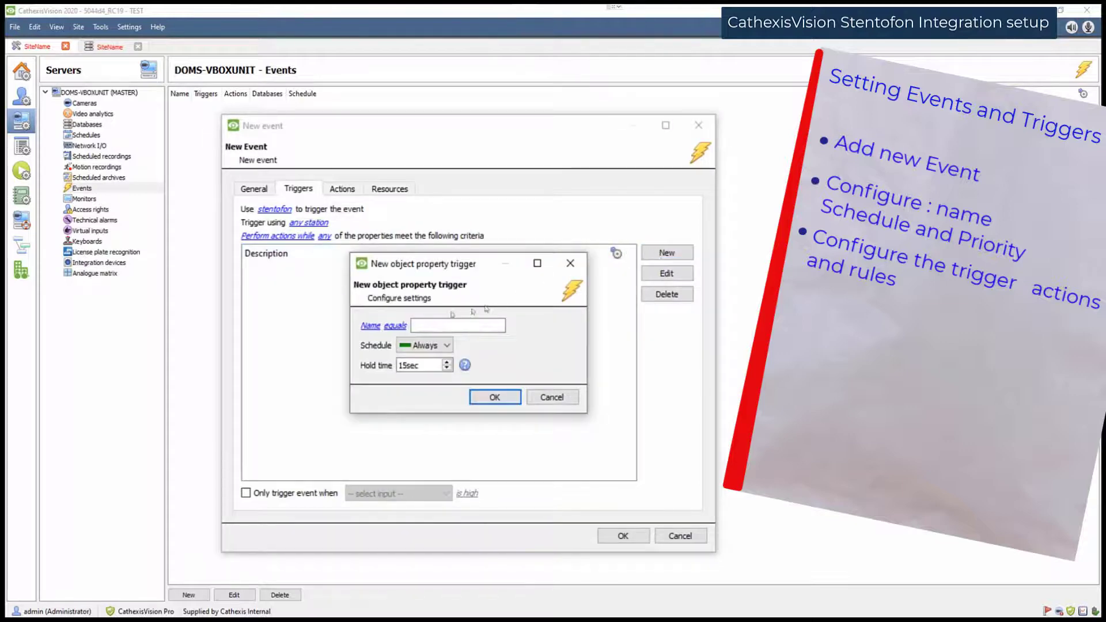
click(570, 263)
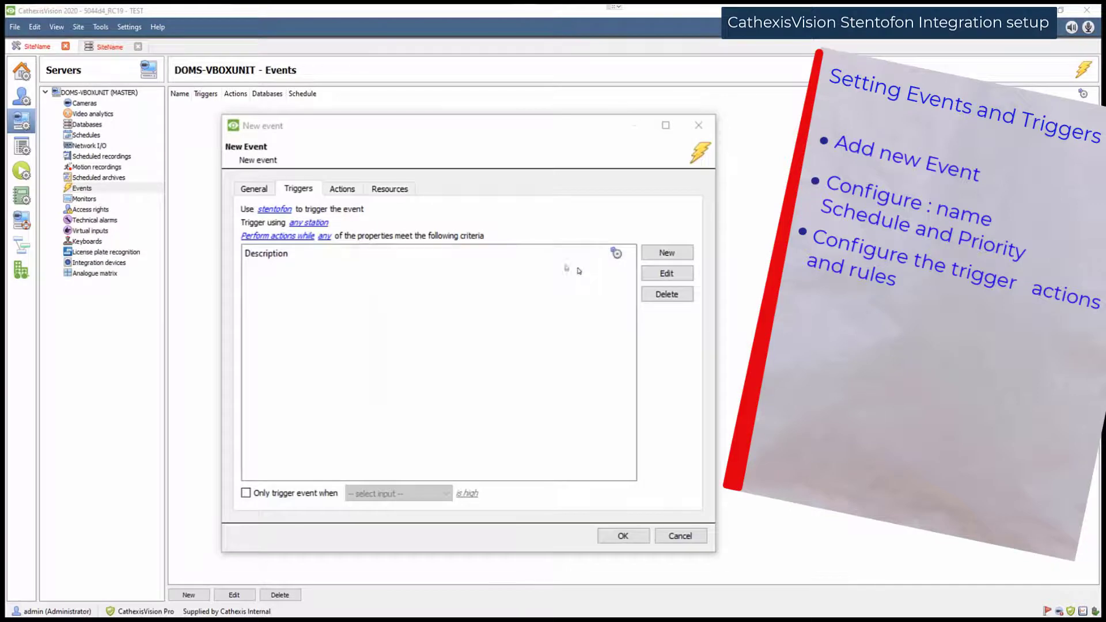
- Require all of the properties to meet the criteria, and check the object property trigger settings without adding one
click(324, 236)
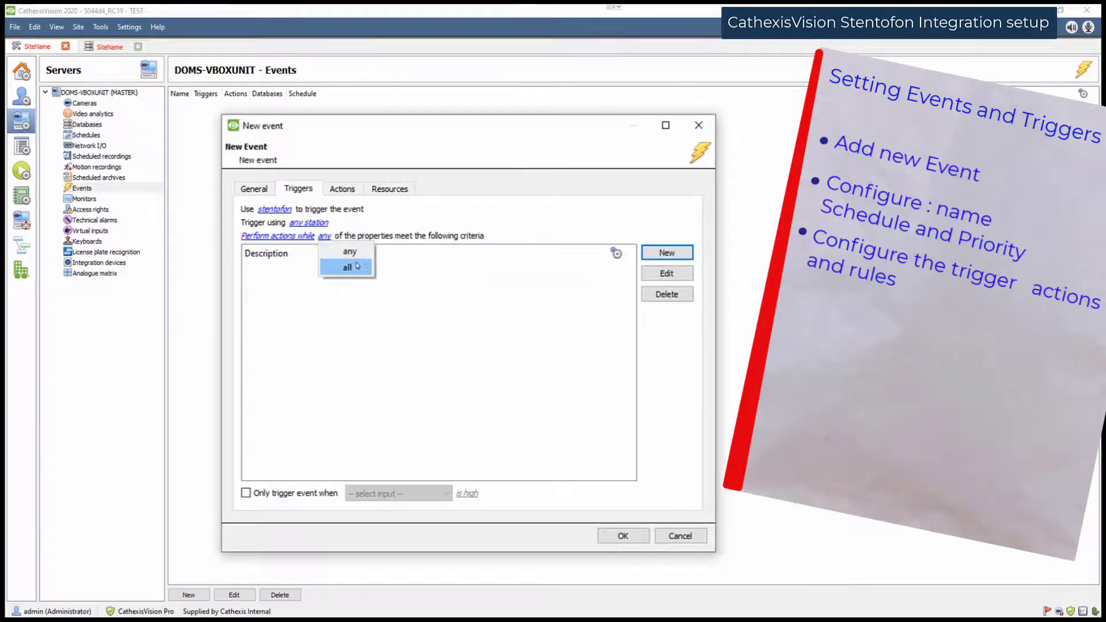
click(358, 266)
click(658, 258)
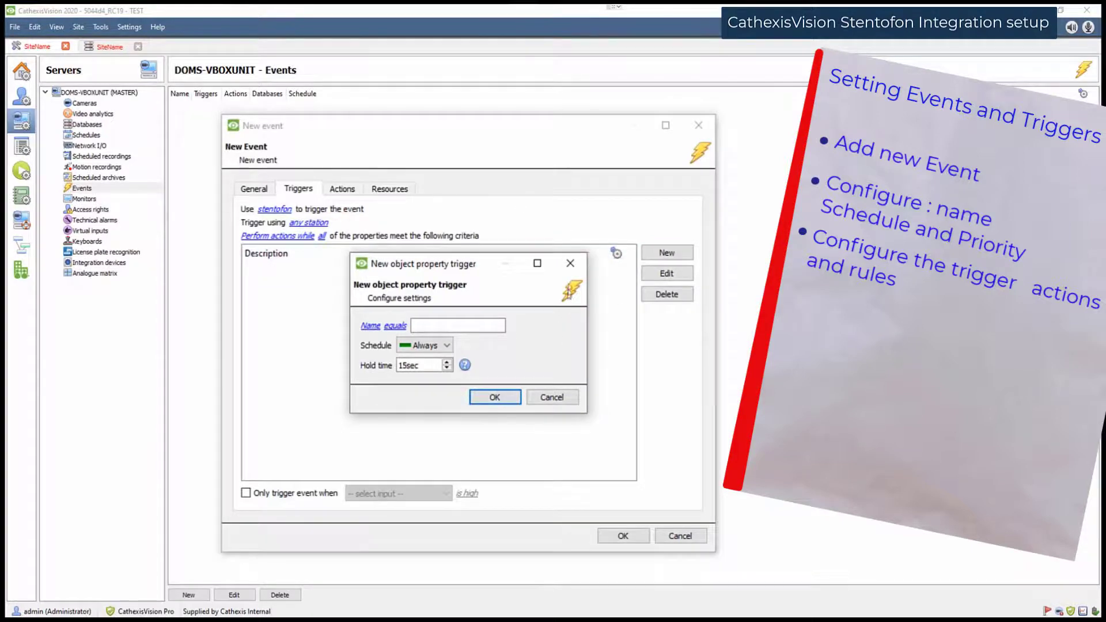
click(570, 264)
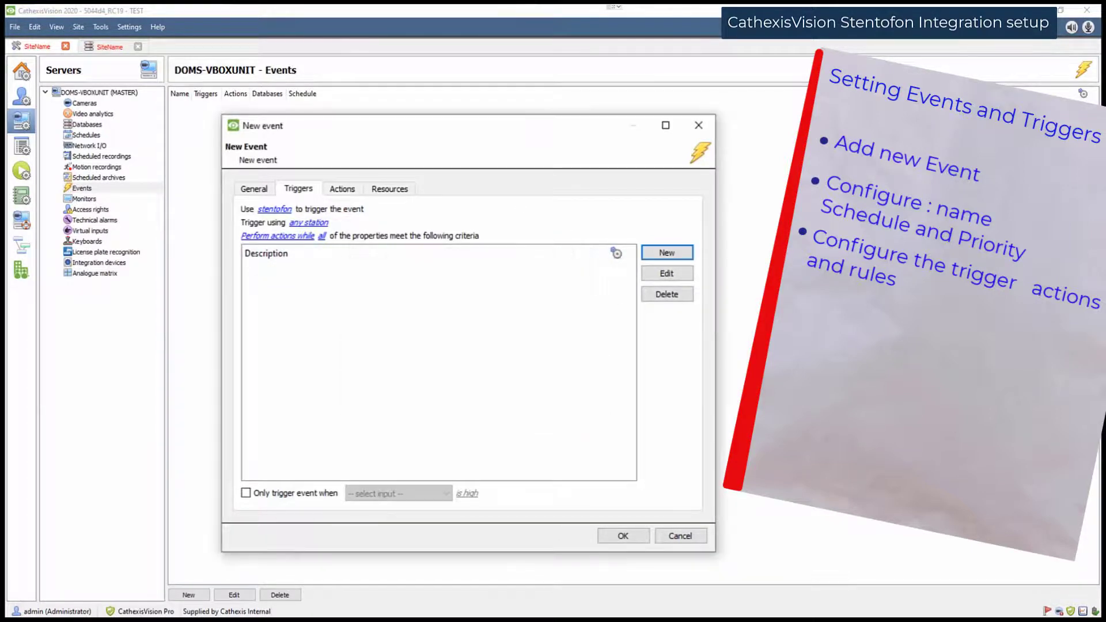
- Review the action types available for the new event and its resources without adding any
click(343, 193)
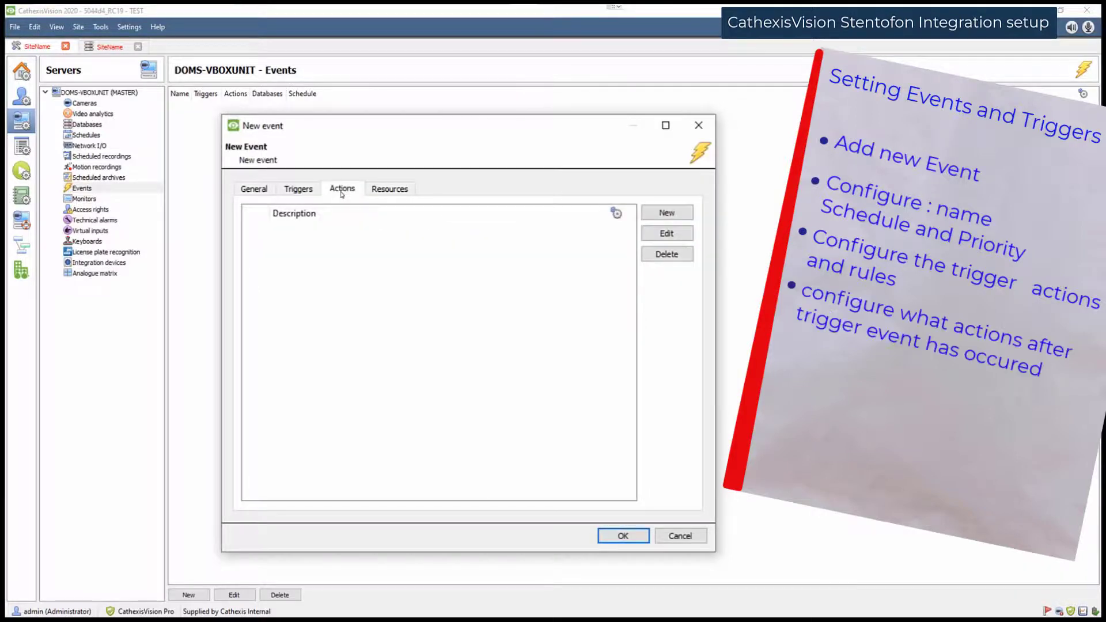
click(657, 218)
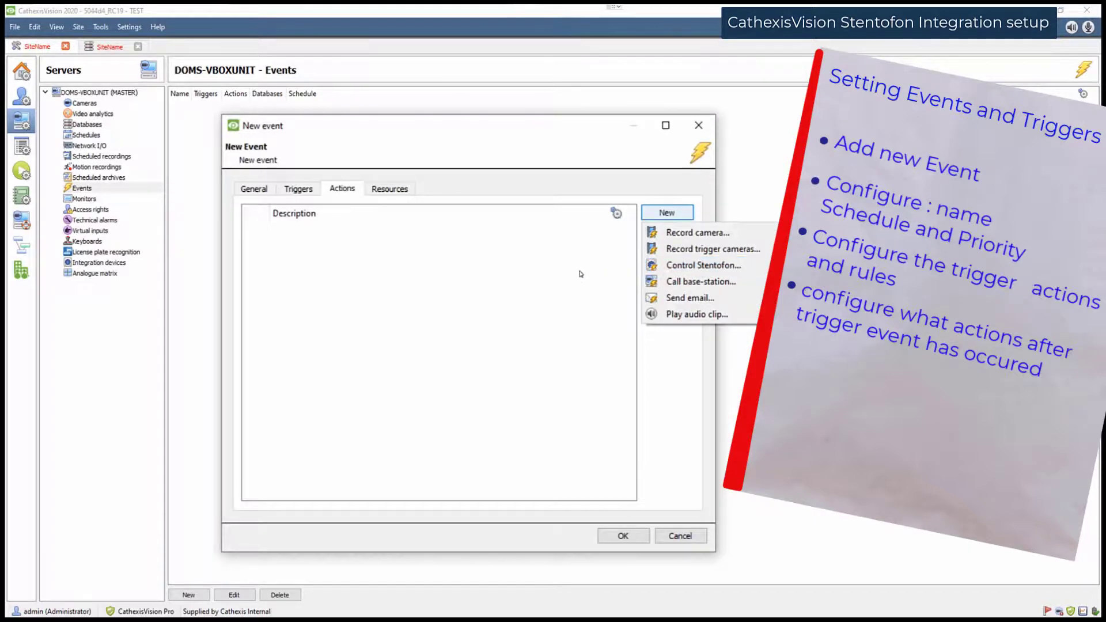
click(542, 256)
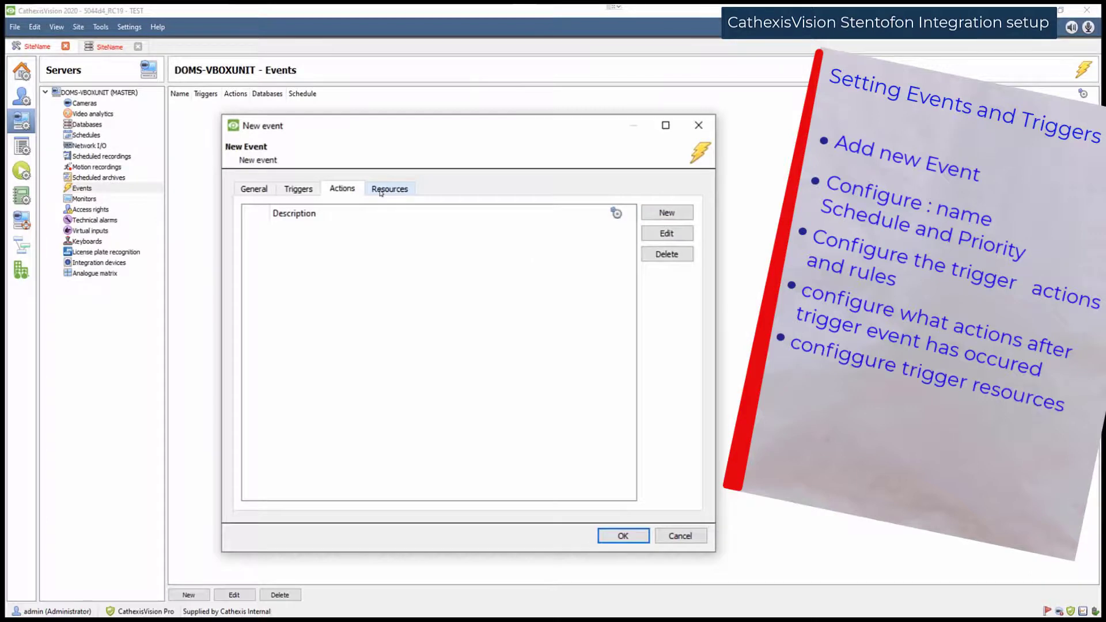
click(380, 190)
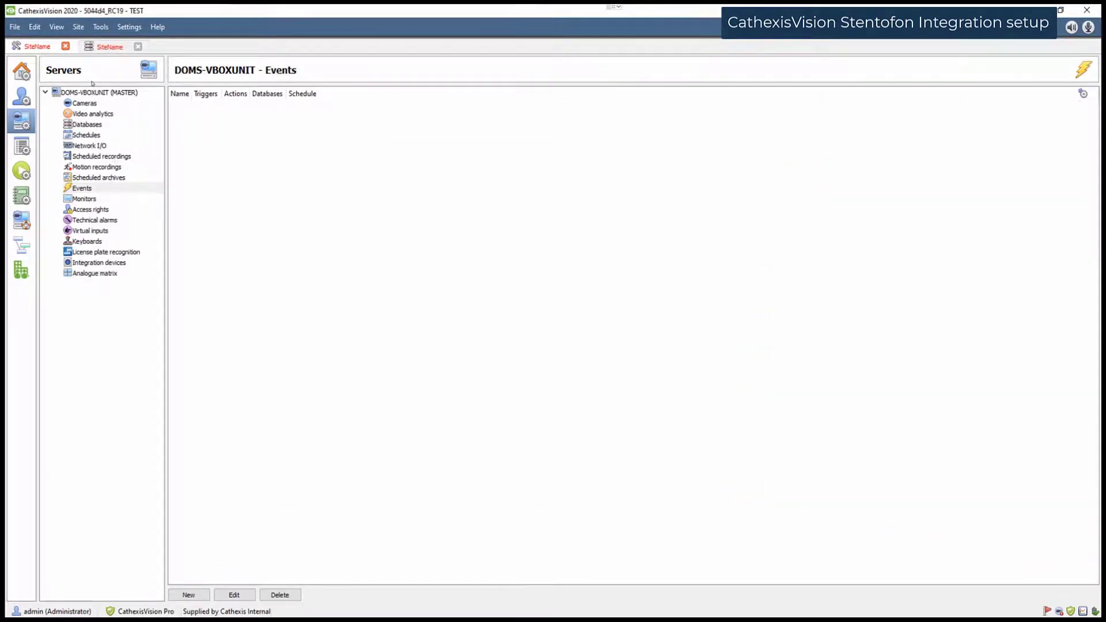
- Open a Cameras tab for the site and display the Main Cam feed
right_click(48, 48)
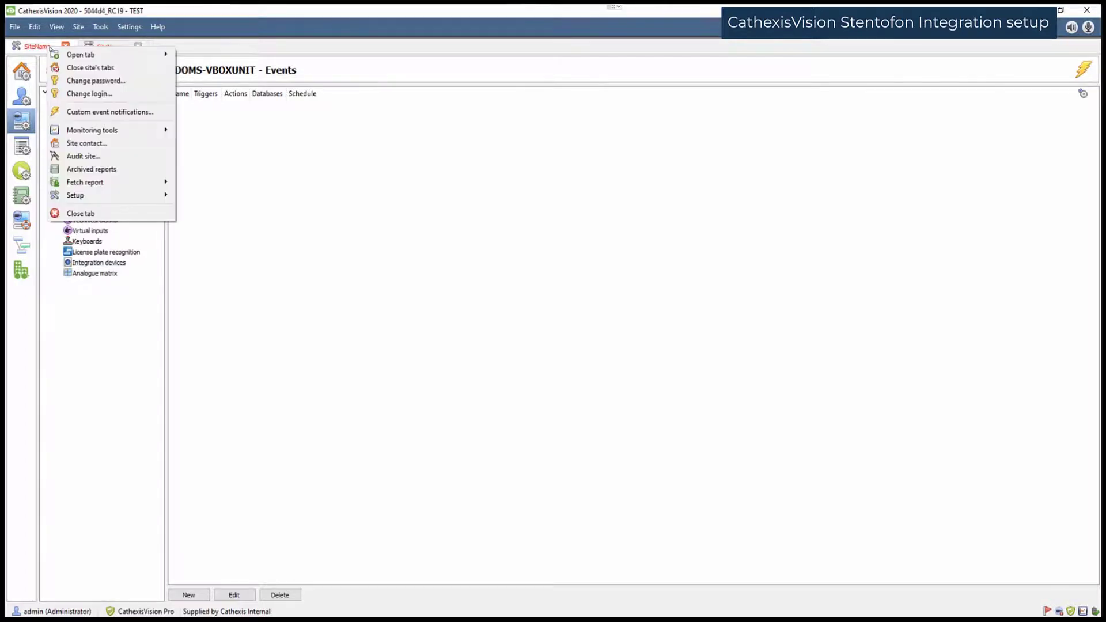
mouse_move(130, 57)
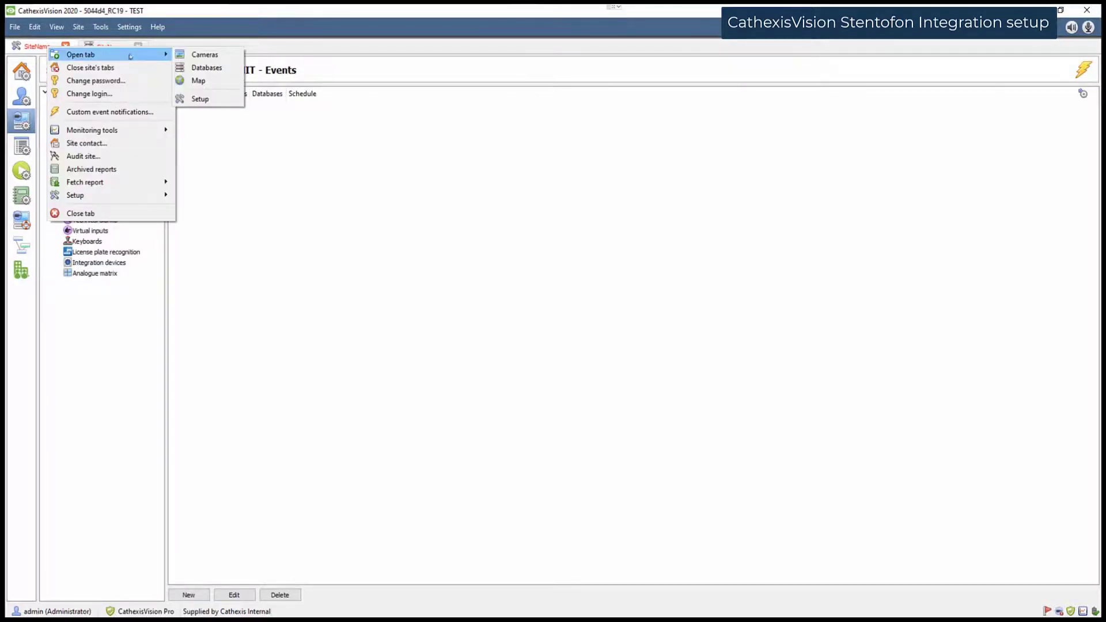
click(194, 57)
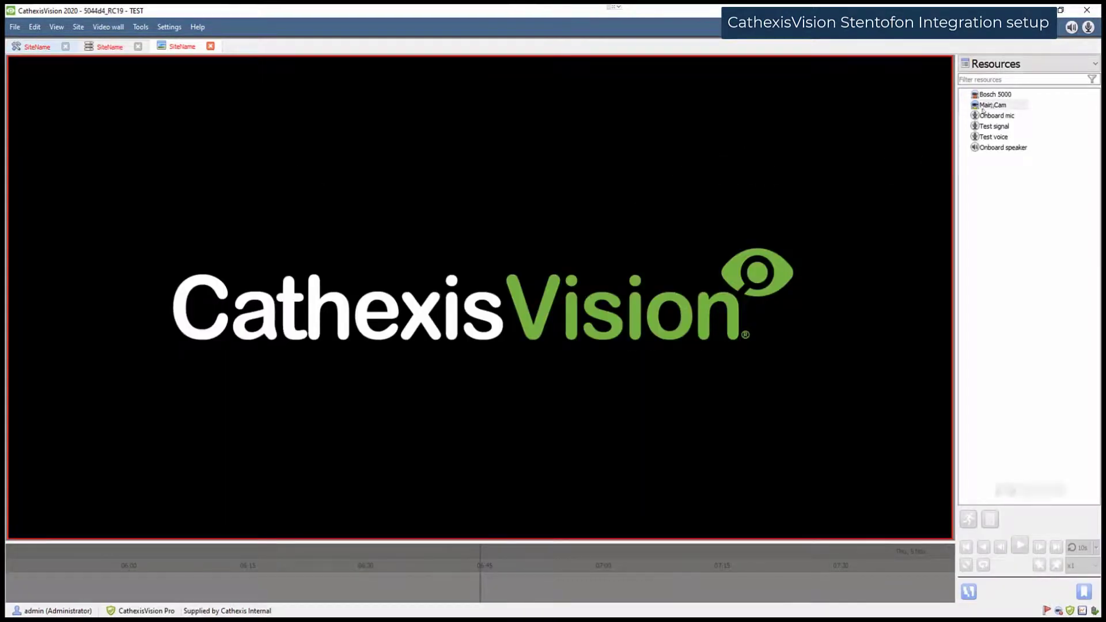
mouse_move(1001, 106)
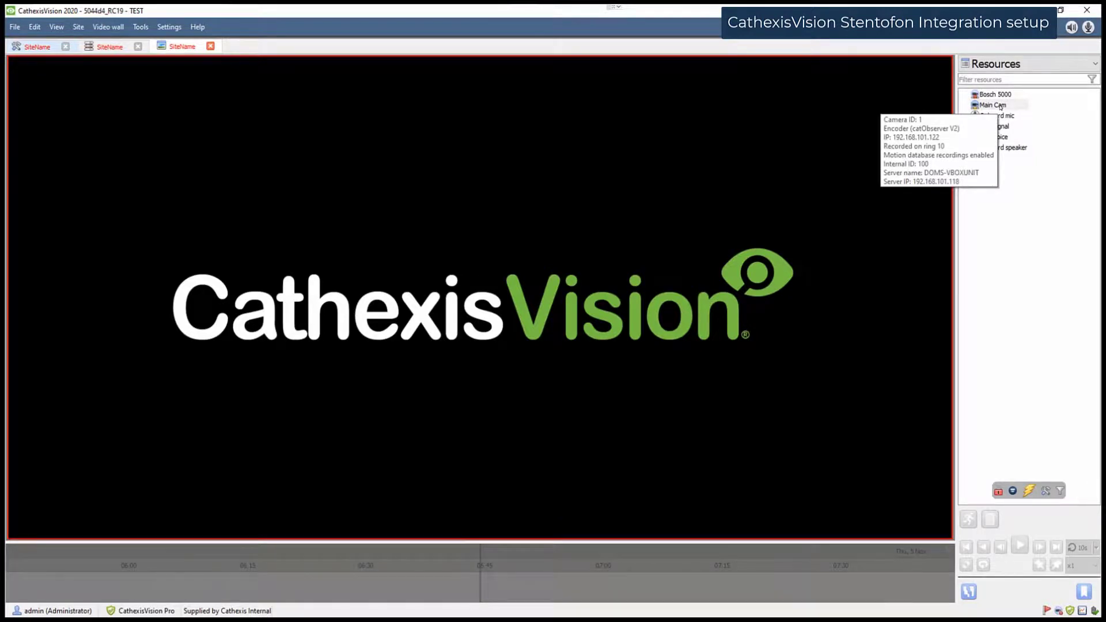
double_click(1001, 106)
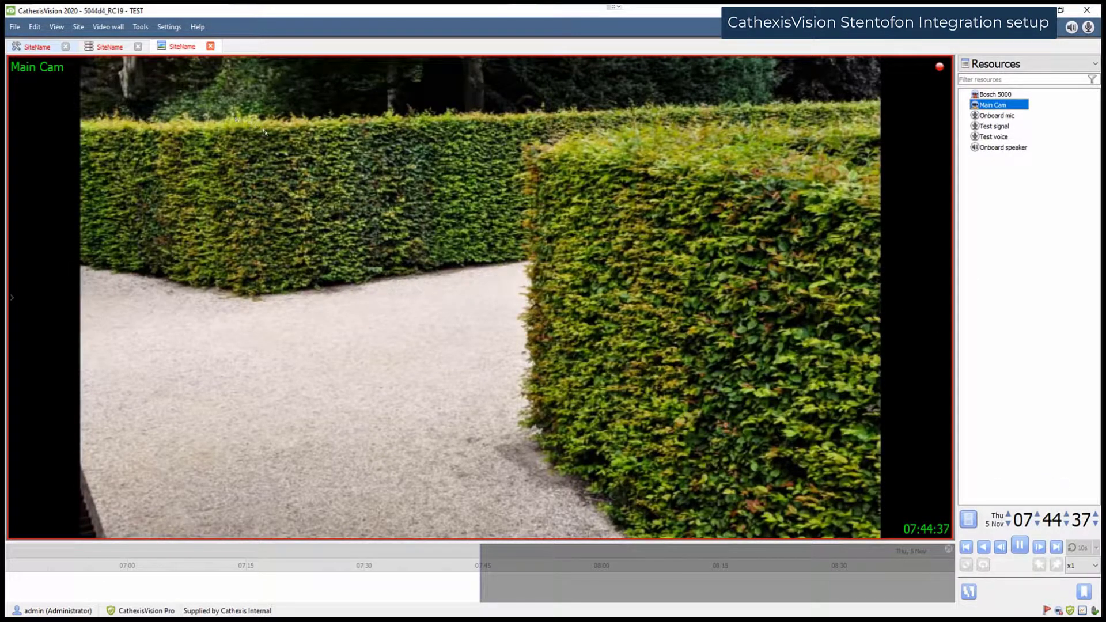
- Enable the Entrance Station overlay on the Main Cam video panel
click(147, 243)
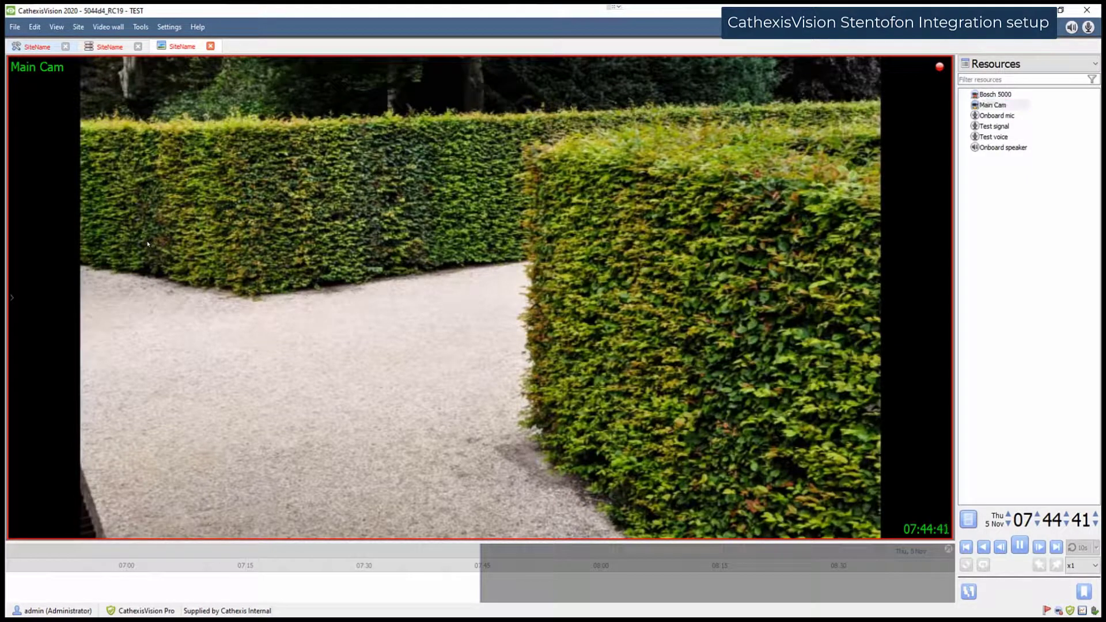
right_click(147, 243)
mouse_move(191, 274)
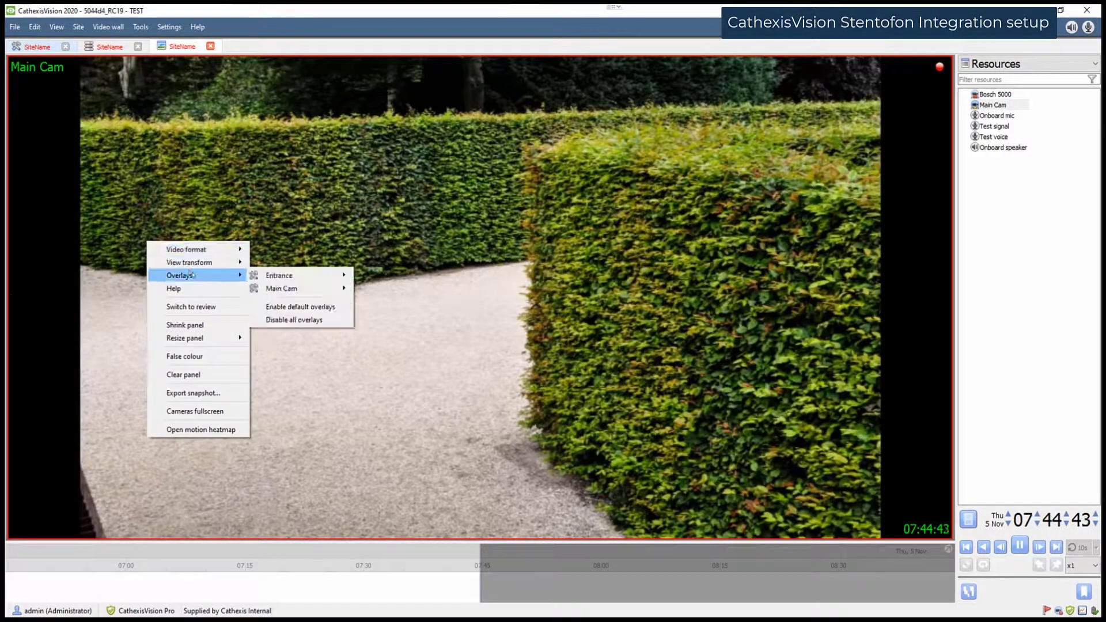
mouse_move(283, 276)
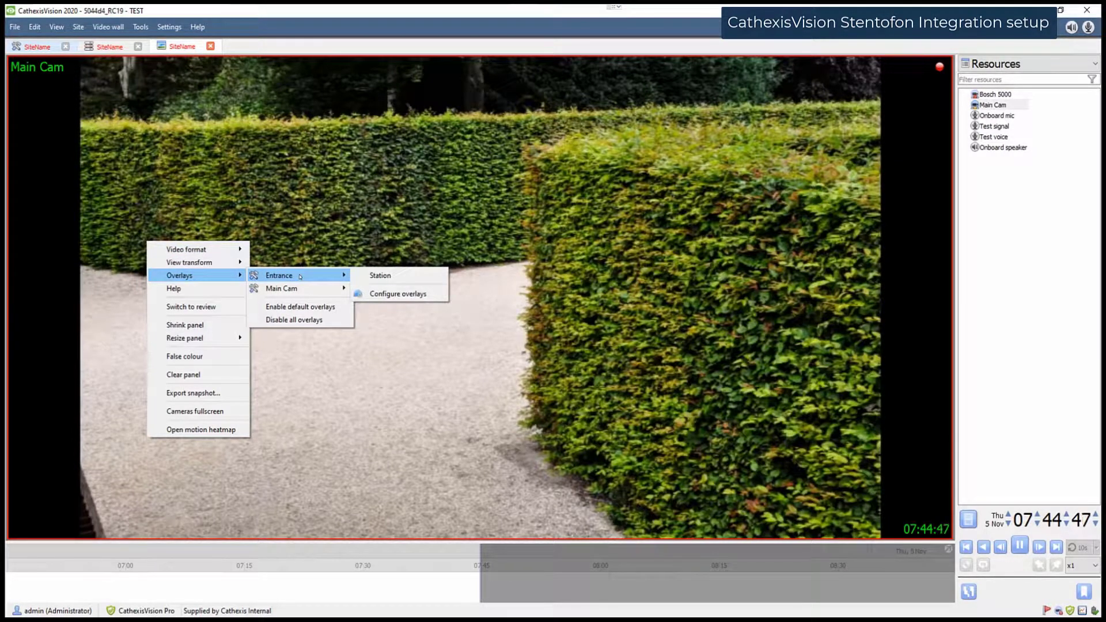
click(372, 277)
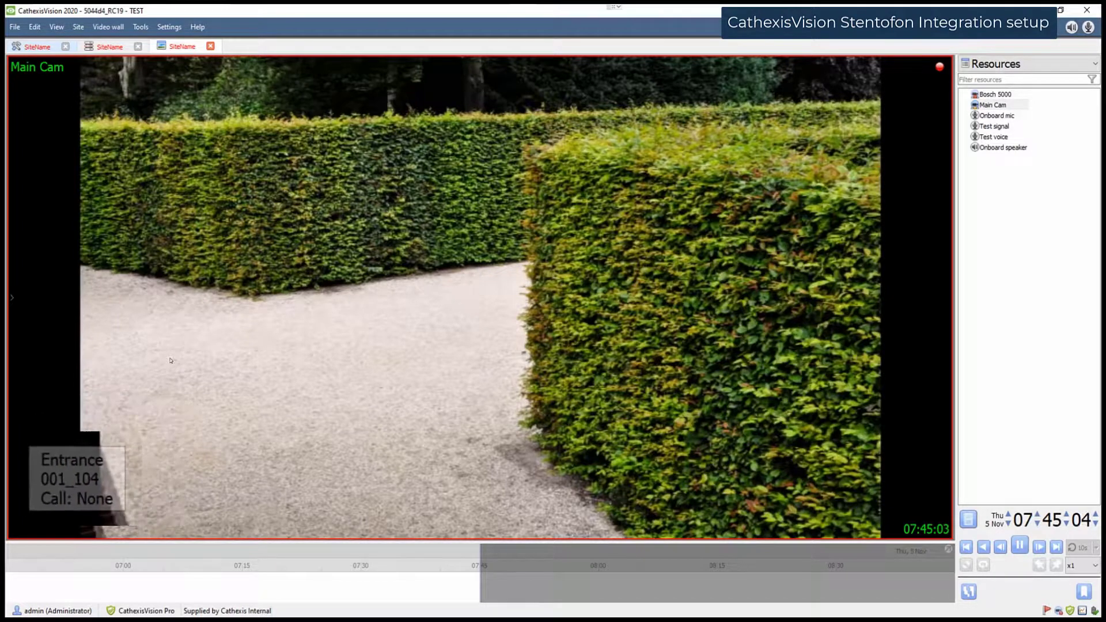
- Hide the Entrance Station overlay on the Main Cam video panel, and show it again
right_click(177, 341)
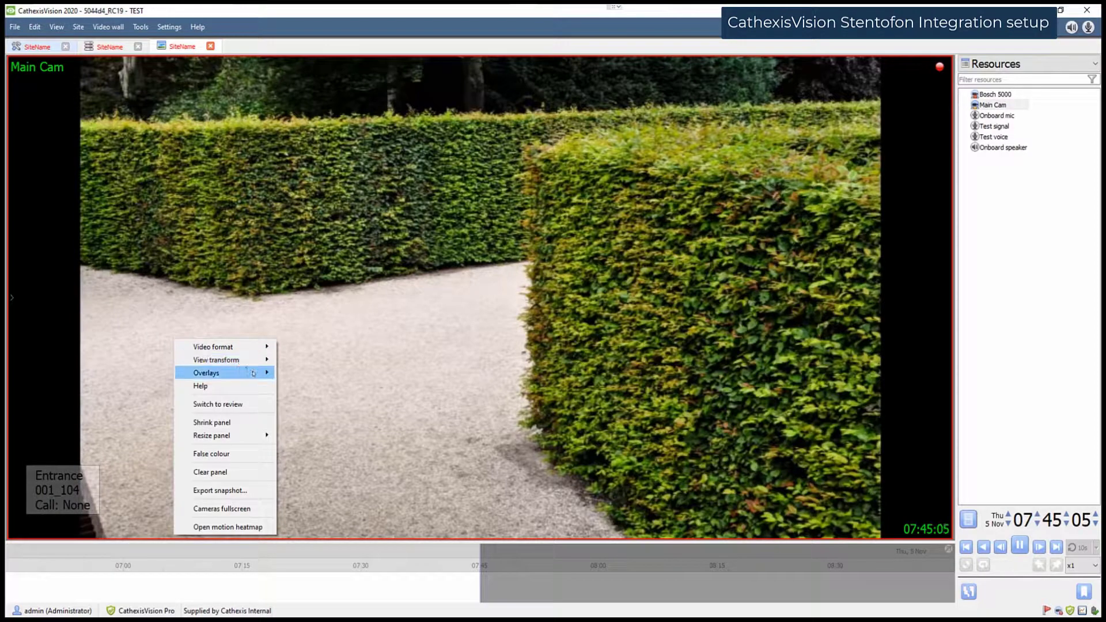
mouse_move(231, 373)
mouse_move(311, 373)
click(397, 373)
right_click(197, 288)
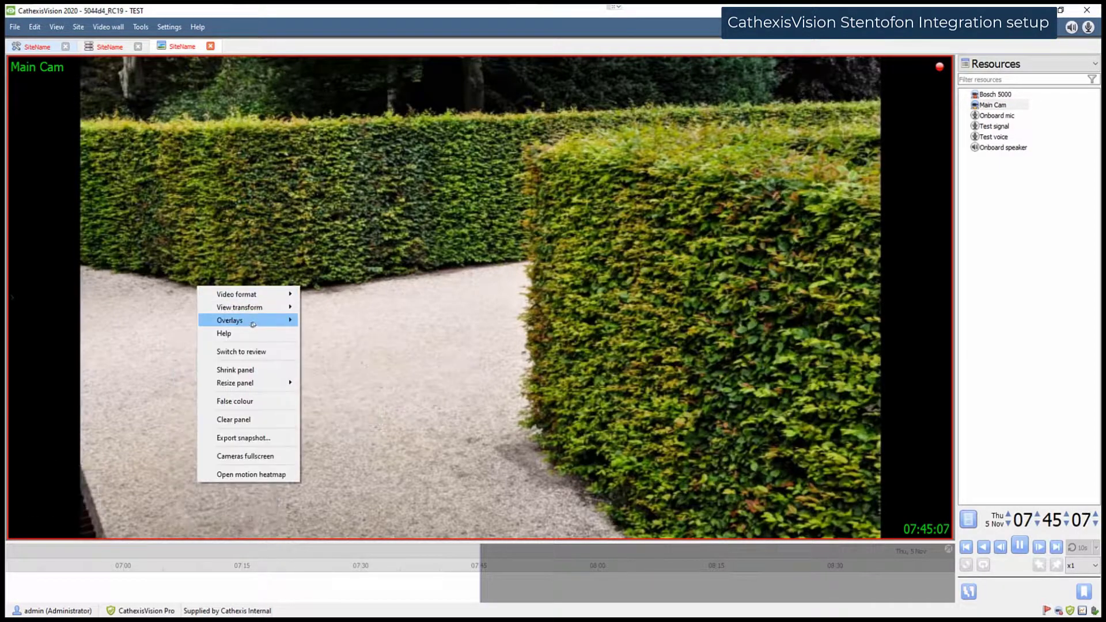
mouse_move(253, 322)
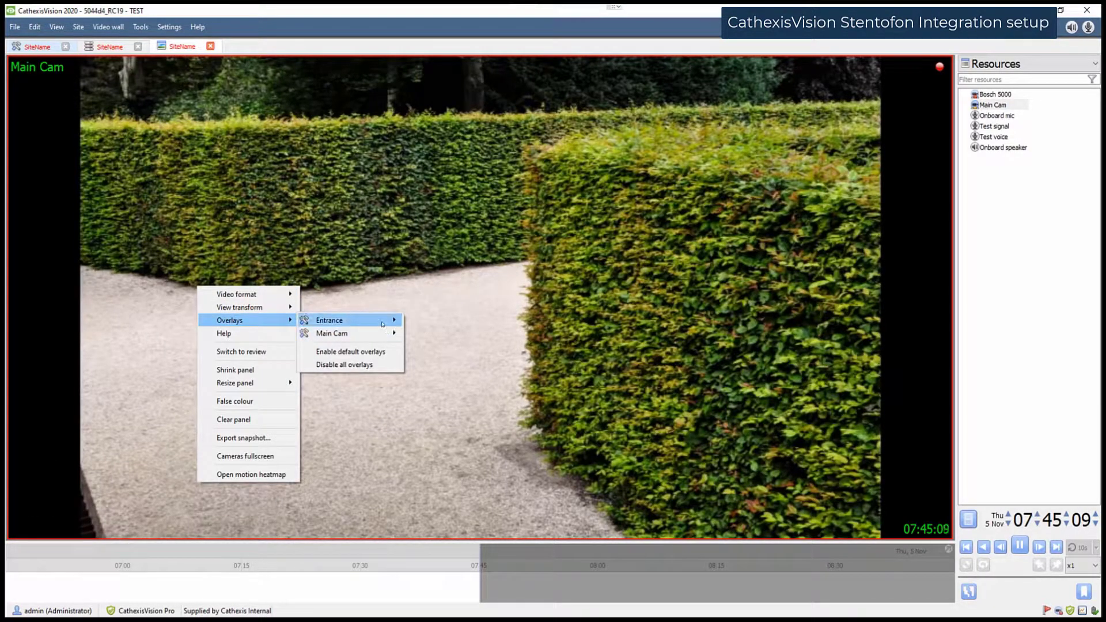
mouse_move(346, 320)
click(429, 321)
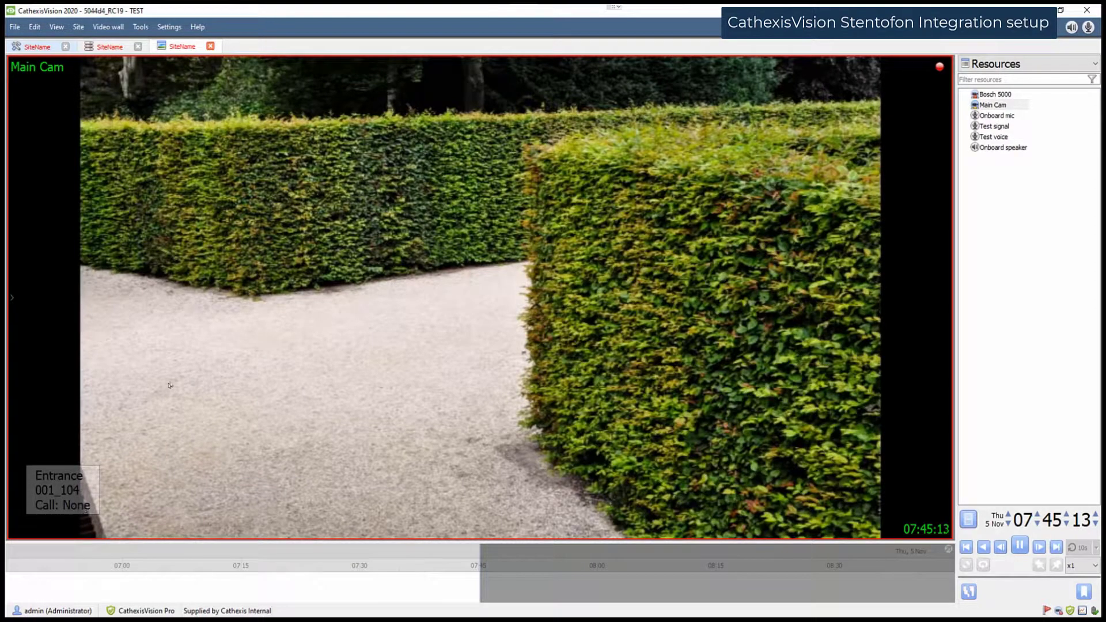
- Check the Entrance Station option in the overlay controls built into the Main Cam video panel, and collapse those controls
click(12, 298)
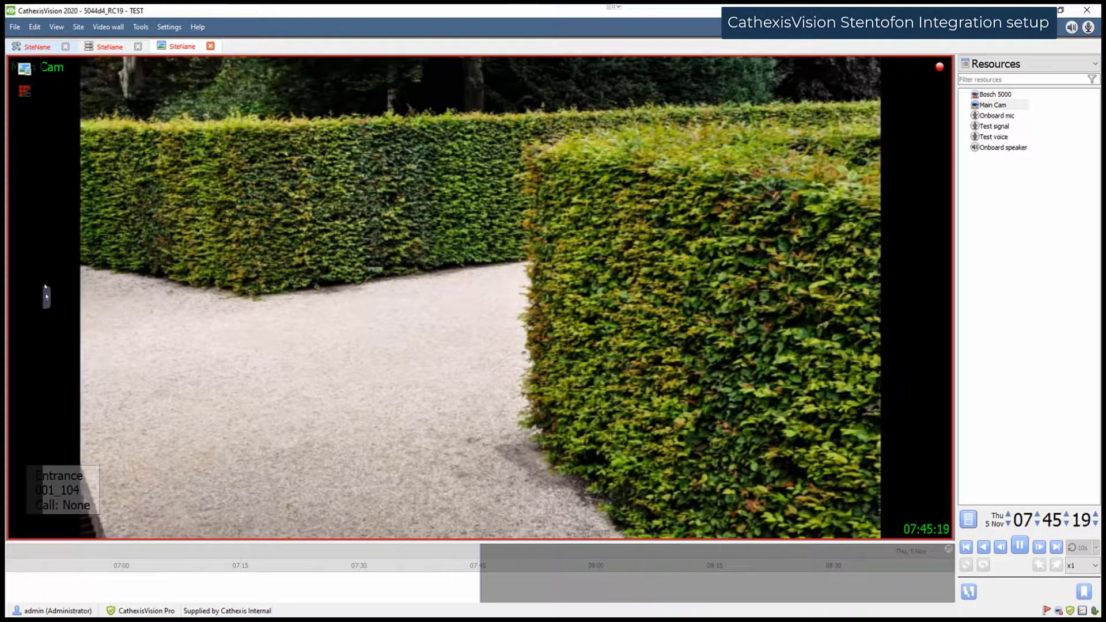
click(25, 96)
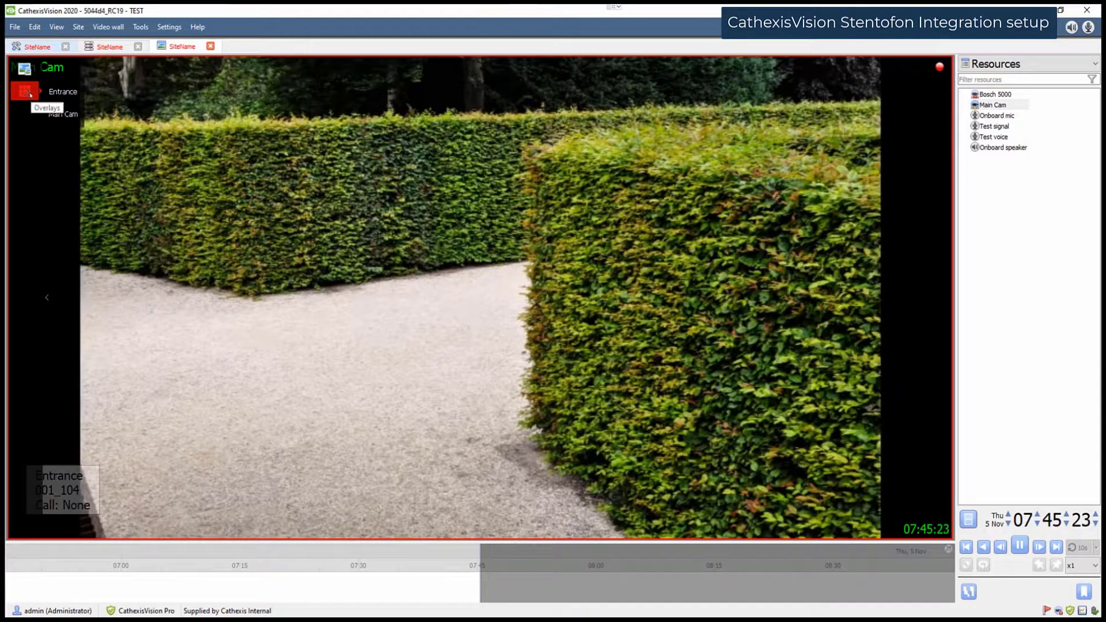
click(63, 92)
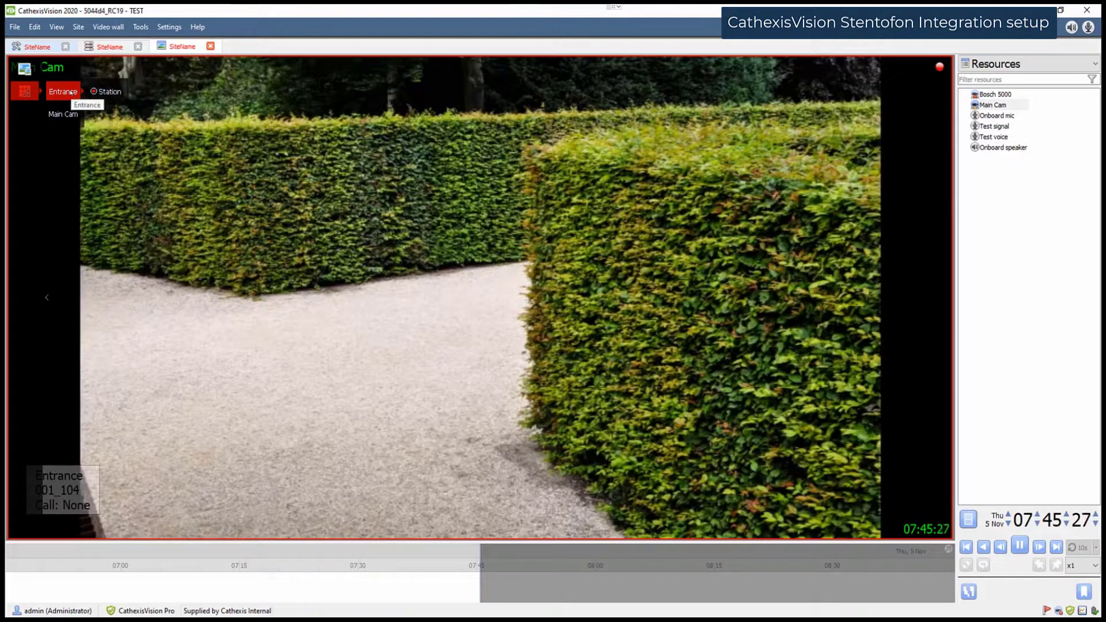
click(106, 93)
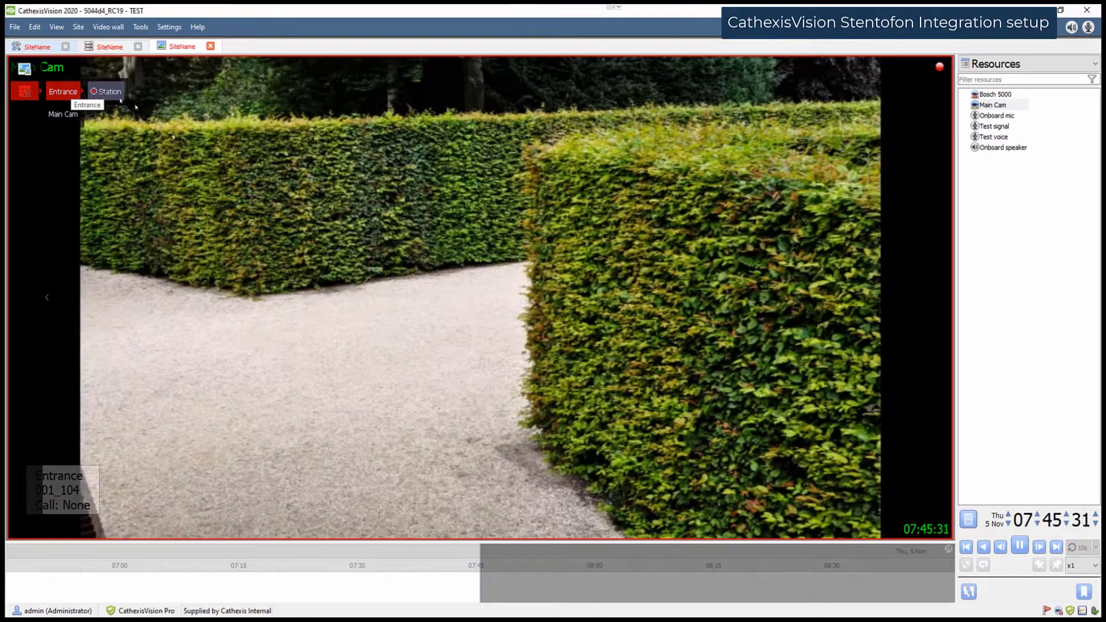
click(47, 298)
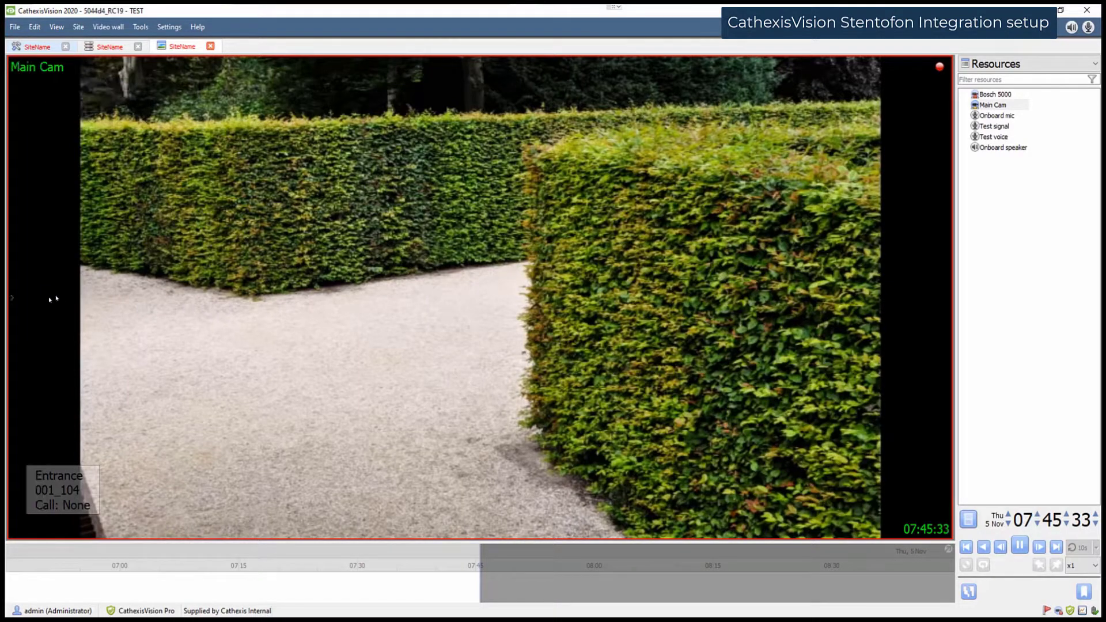